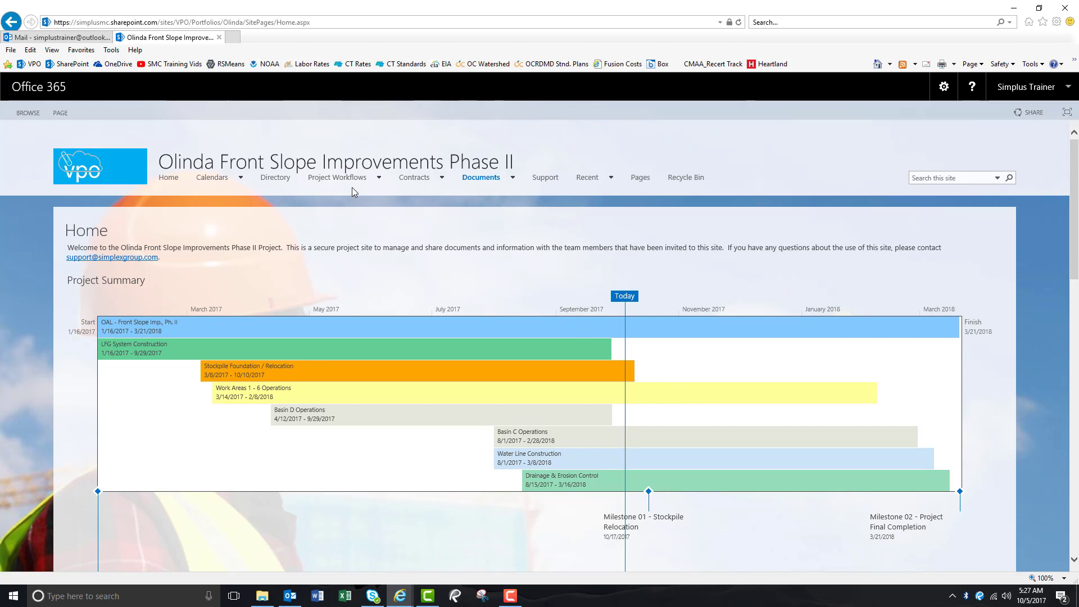
Step: Open the project's RFIs list and look through every entry in the All RFI's view
{"action": "mouse_move", "coordinate": [349, 185]}
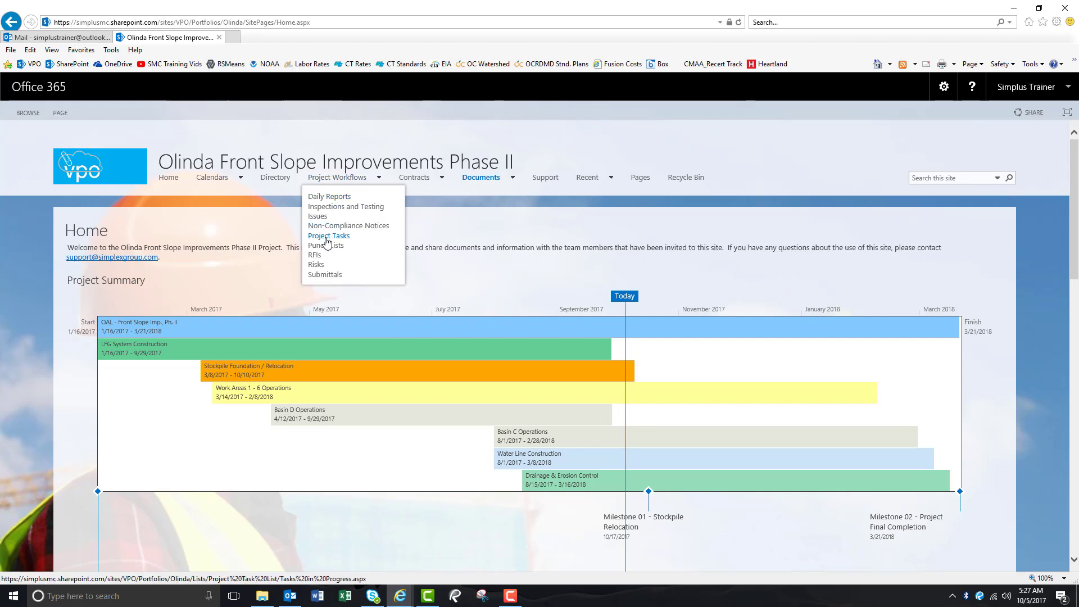
{"action": "left_click", "coordinate": [316, 256]}
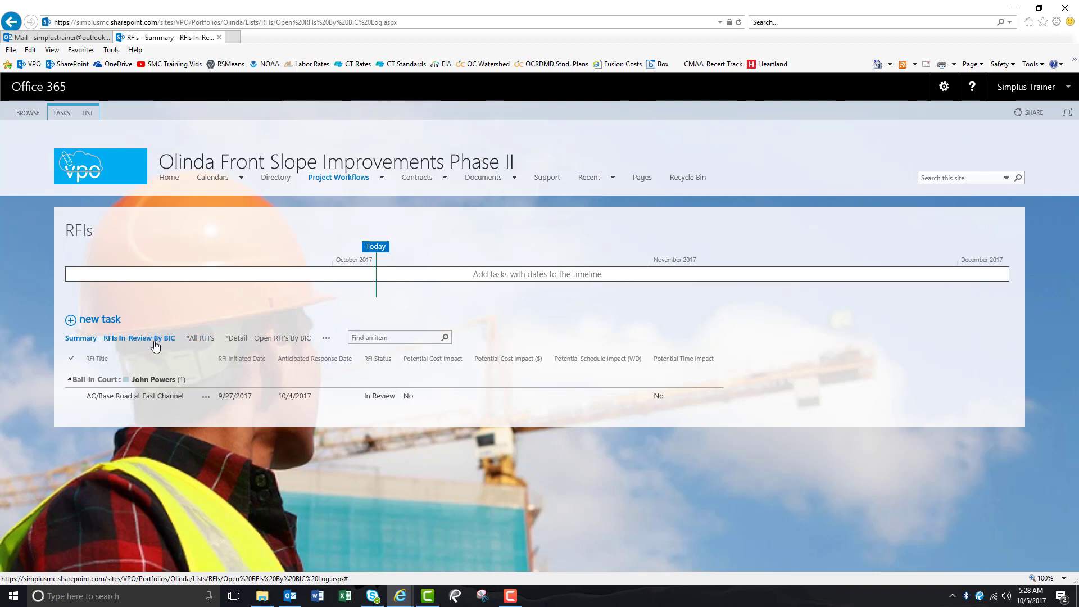
{"action": "left_click", "coordinate": [205, 339]}
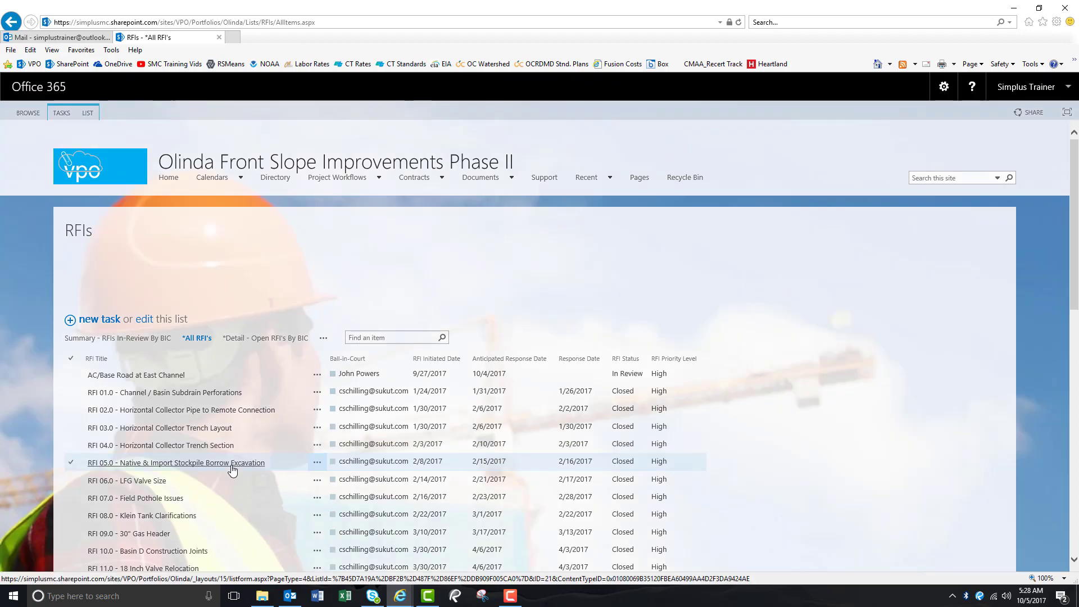
{"action": "scroll", "coordinate": [223, 446], "scroll_direction": "down", "scroll_amount": 12}
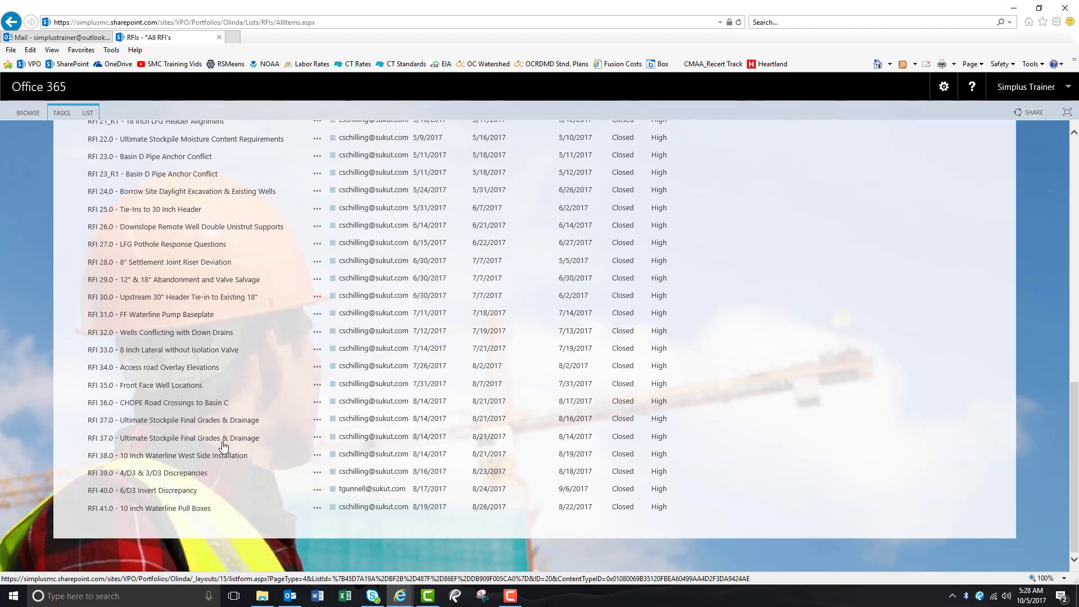
{"action": "scroll", "coordinate": [223, 446], "scroll_direction": "up", "scroll_amount": 7}
{"action": "scroll", "coordinate": [224, 446], "scroll_direction": "up", "scroll_amount": 5}
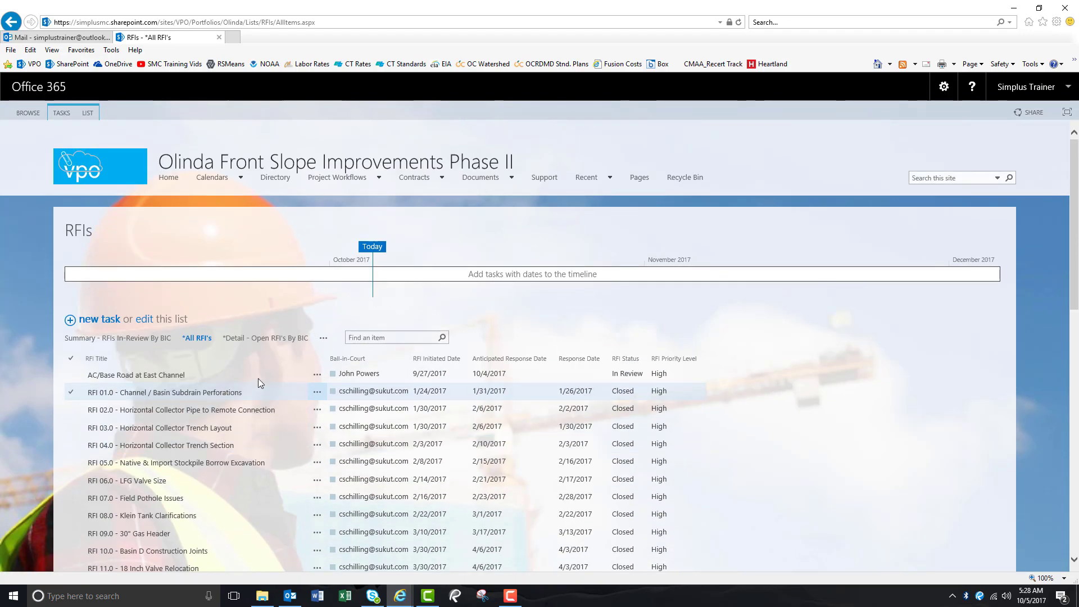
Step: View the Detail - Open RFI's By BIC view and switch the list to Active RFIs - Meeting View
{"action": "left_click", "coordinate": [275, 344]}
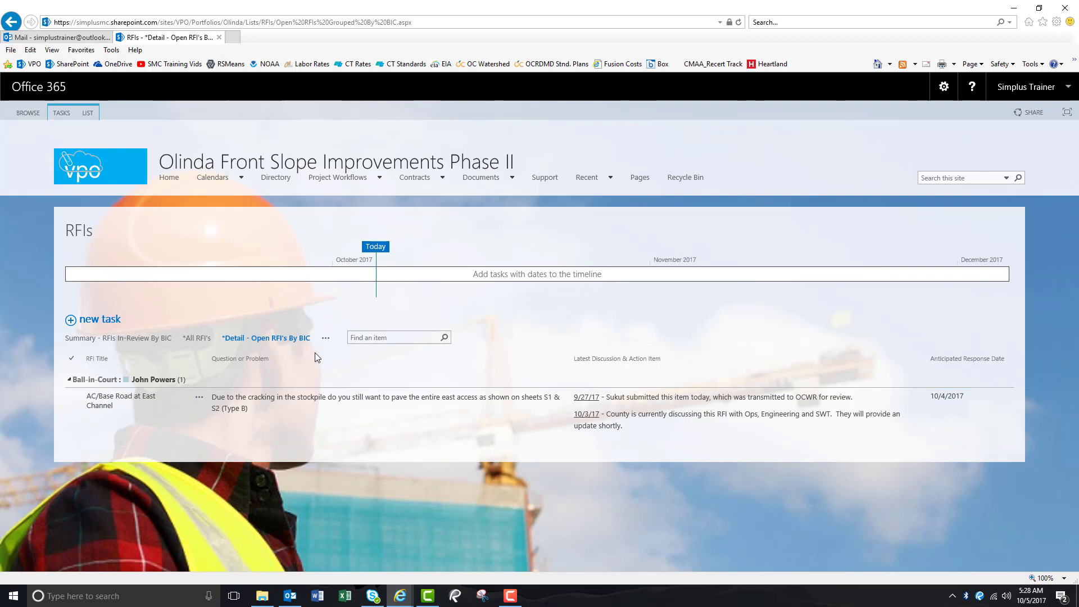
{"action": "left_click", "coordinate": [326, 340]}
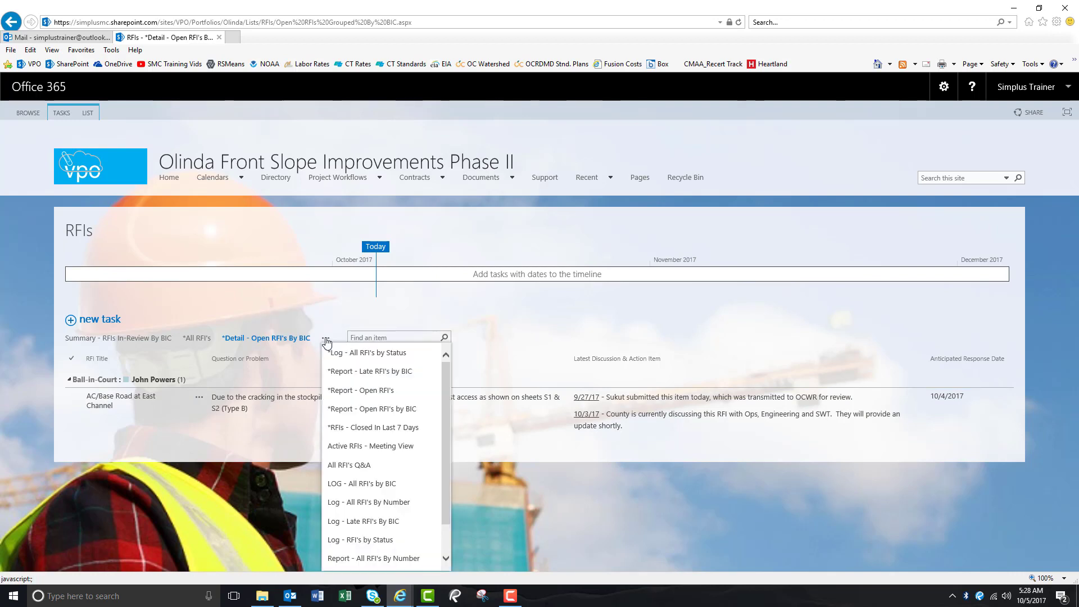
{"action": "mouse_move", "coordinate": [447, 369]}
{"action": "left_mouse_down"}
{"action": "mouse_move", "coordinate": [449, 408]}
{"action": "mouse_move", "coordinate": [448, 362]}
{"action": "left_mouse_up"}
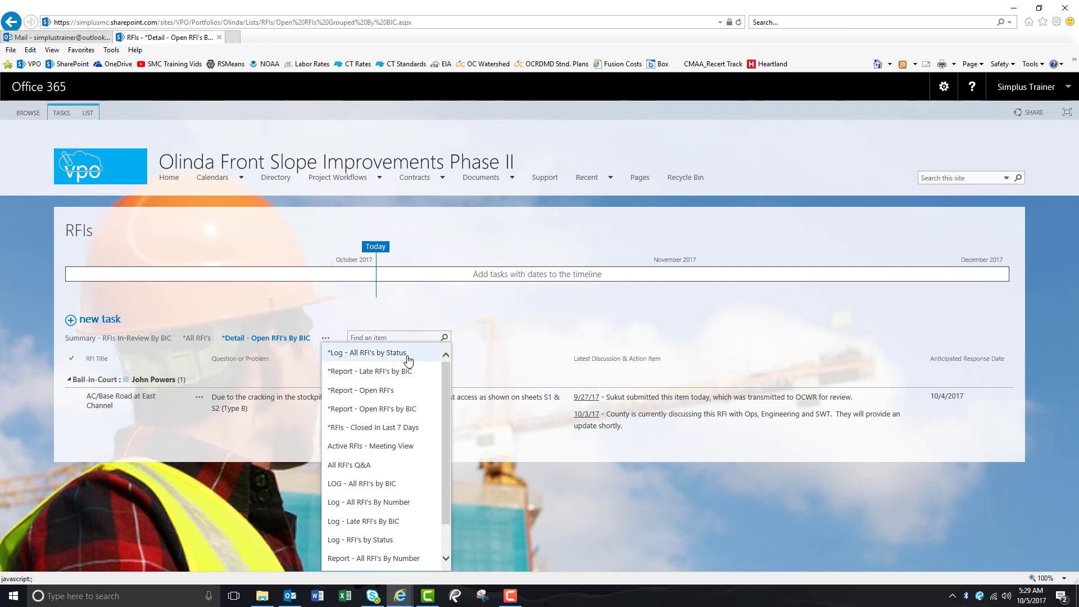
{"action": "left_click", "coordinate": [391, 448]}
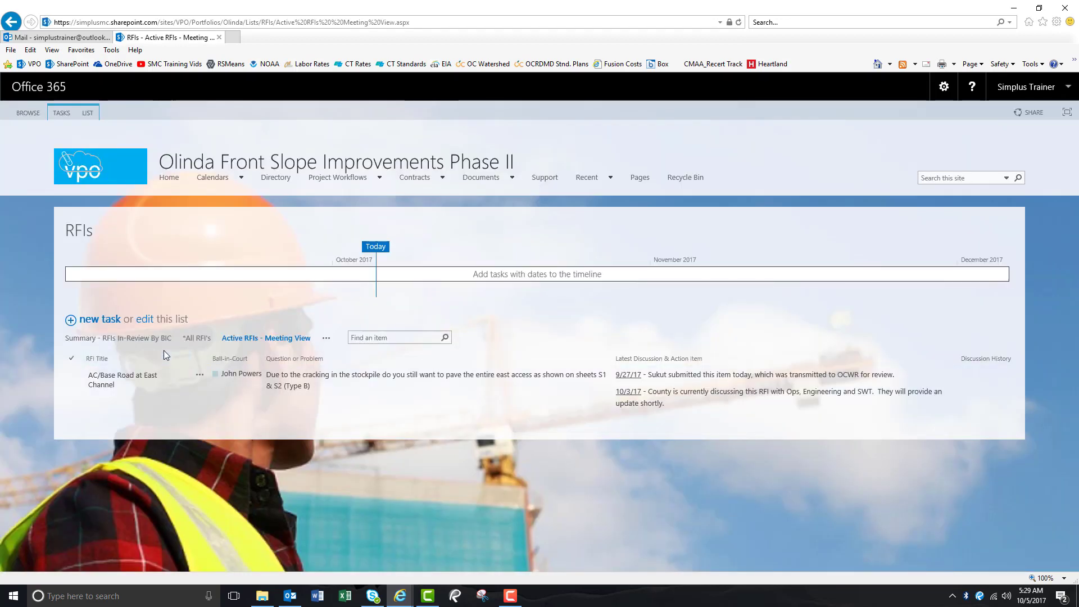
Step: Open the AC/Base Road at East Channel RFI's question text for editing within the list and stop editing without changes
{"action": "left_click", "coordinate": [150, 326]}
{"action": "left_click", "coordinate": [559, 403]}
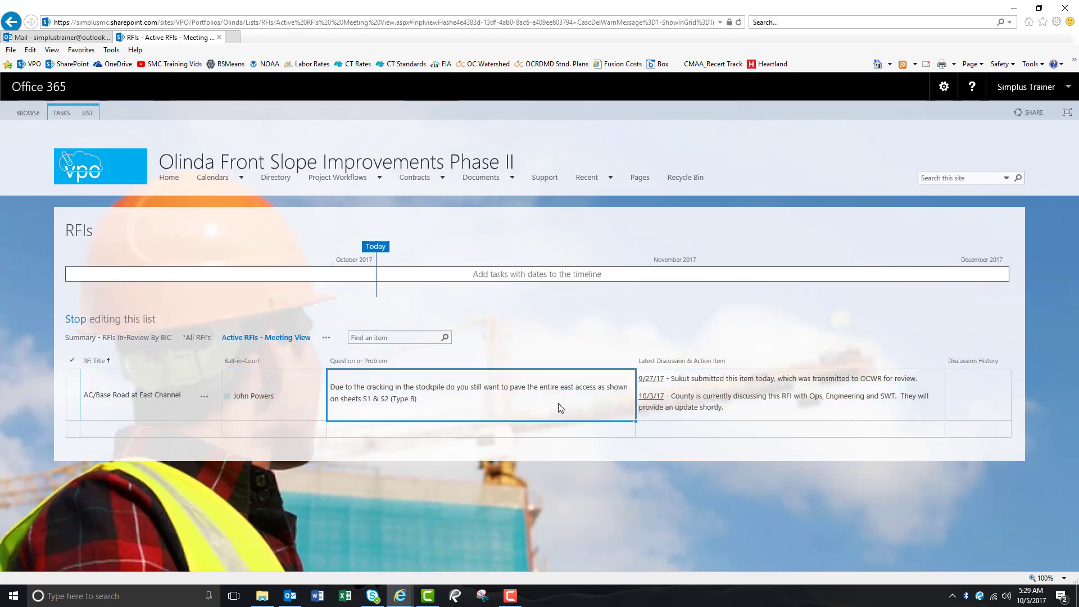
{"action": "left_click", "coordinate": [559, 403]}
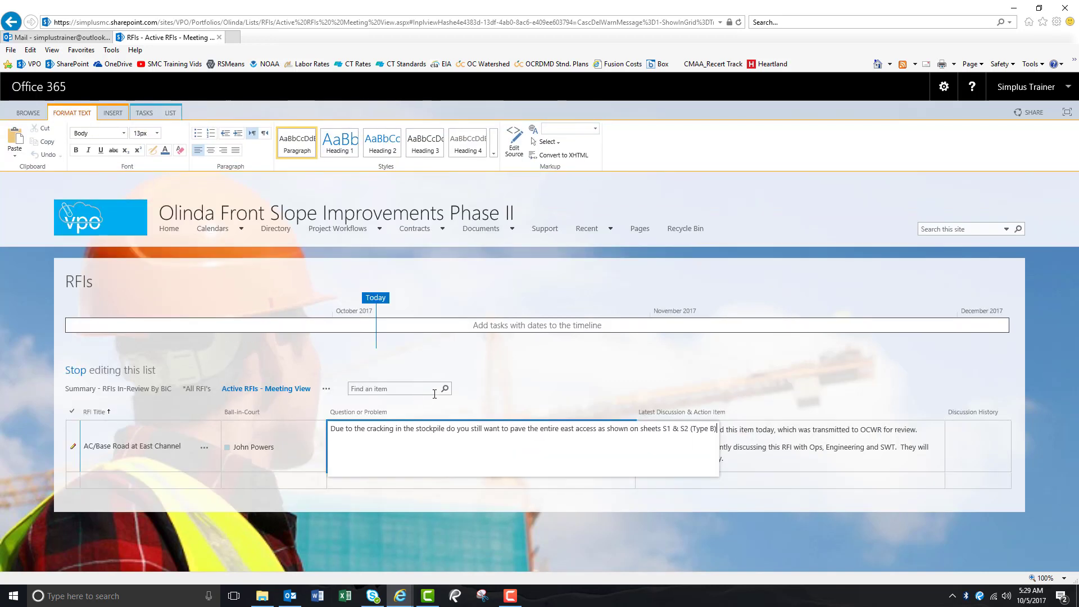
{"action": "left_click", "coordinate": [538, 401]}
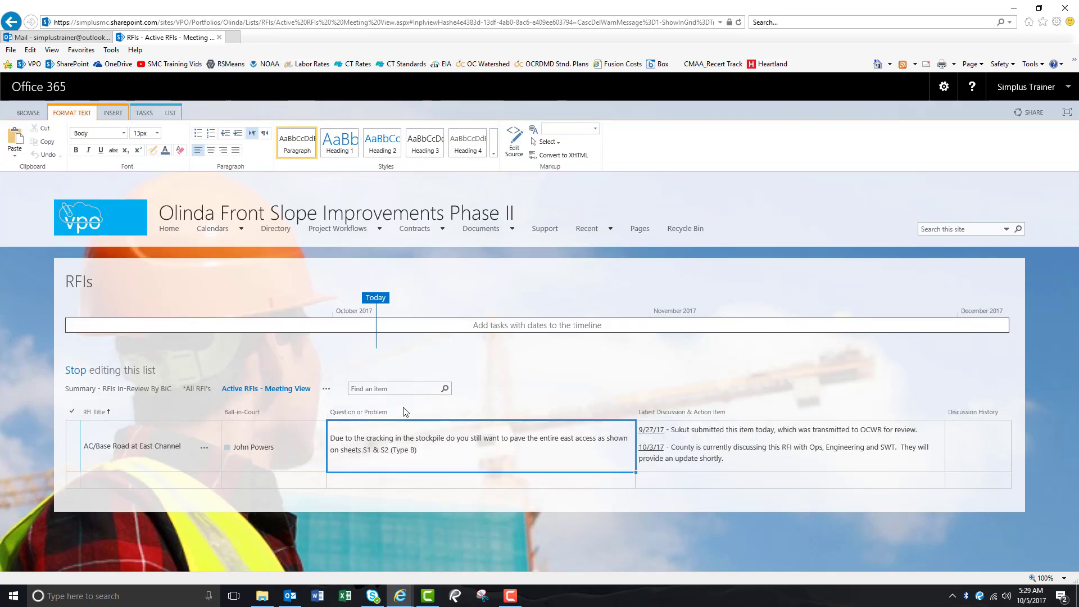
{"action": "left_click", "coordinate": [326, 388]}
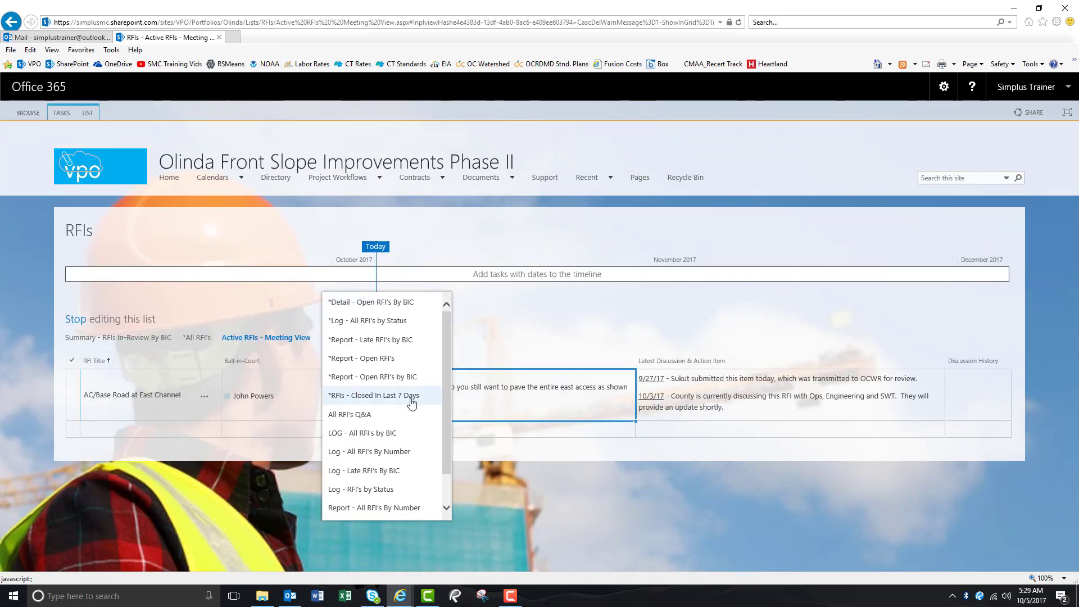
{"action": "scroll", "coordinate": [447, 388], "scroll_direction": "down", "scroll_amount": 2}
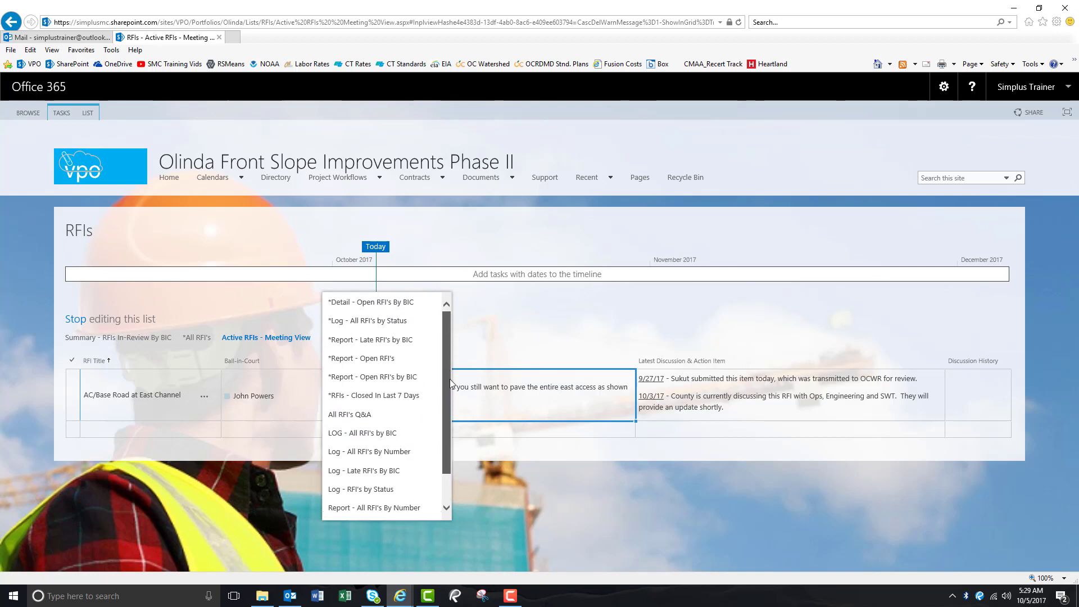
{"action": "left_click", "coordinate": [482, 362]}
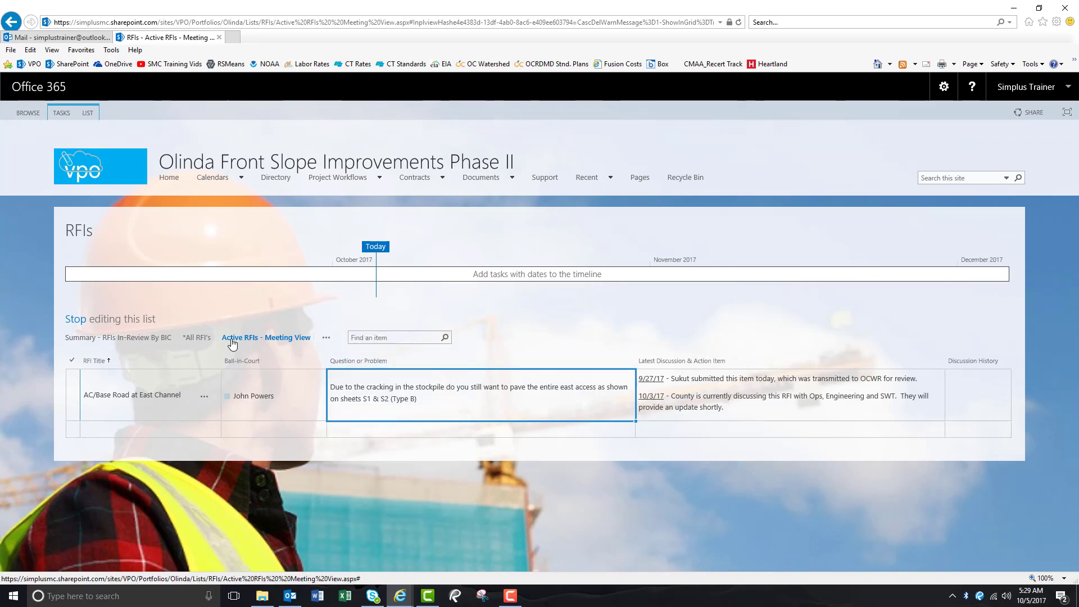
{"action": "left_click", "coordinate": [75, 323]}
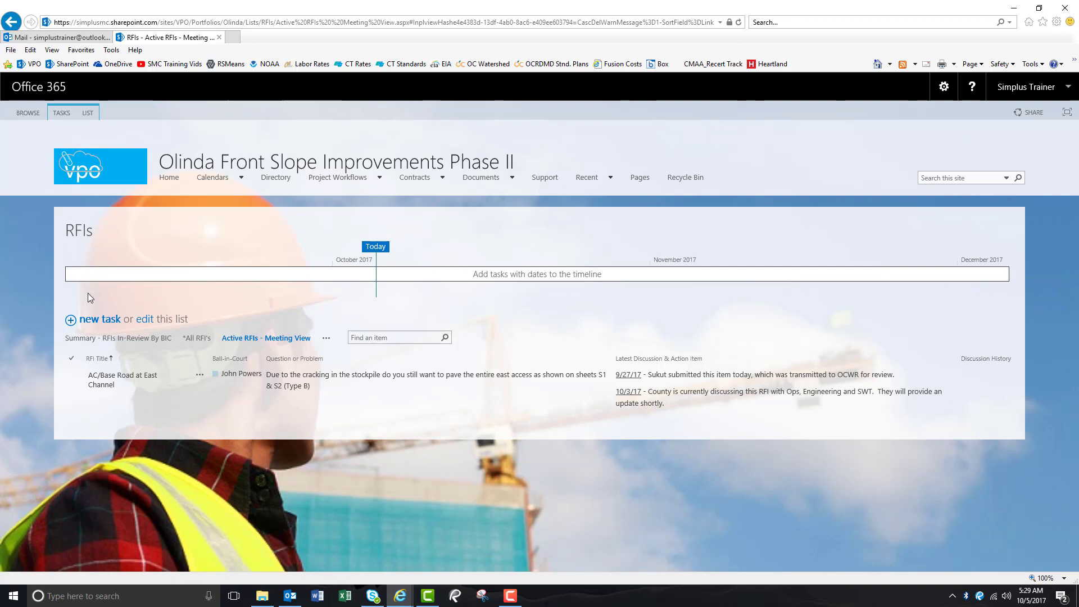
Step: Start a new RFI with the task name RFI 20 - 18" to 30" Tie-in Channel Conflict and RFI number 20
{"action": "left_click", "coordinate": [100, 319]}
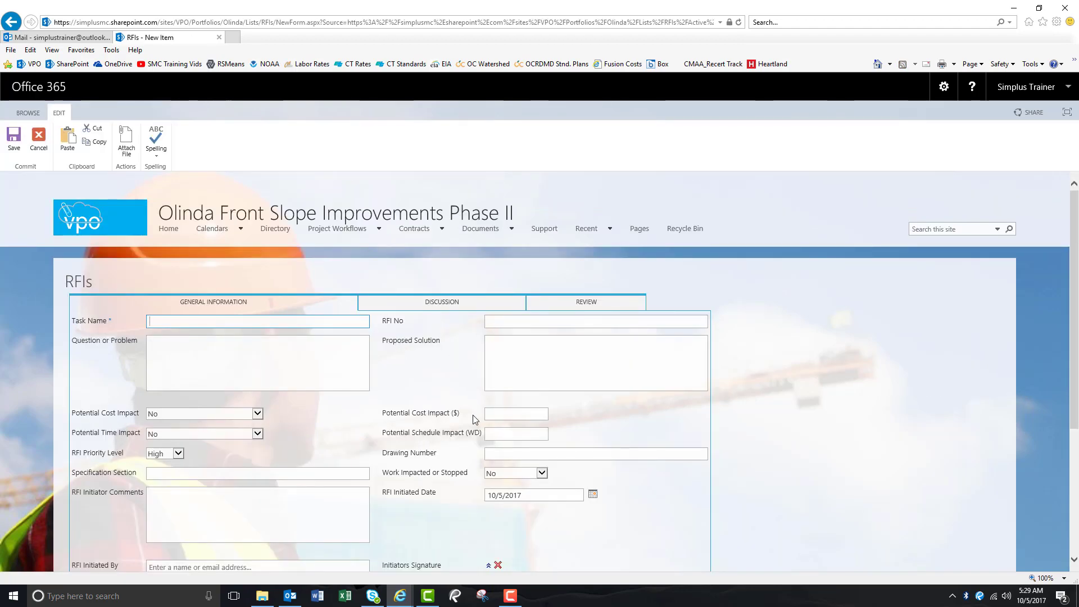
{"action": "scroll", "coordinate": [442, 425], "scroll_direction": "down", "scroll_amount": 3}
{"action": "scroll", "coordinate": [442, 425], "scroll_direction": "up", "scroll_amount": 3}
{"action": "left_click", "coordinate": [338, 323]}
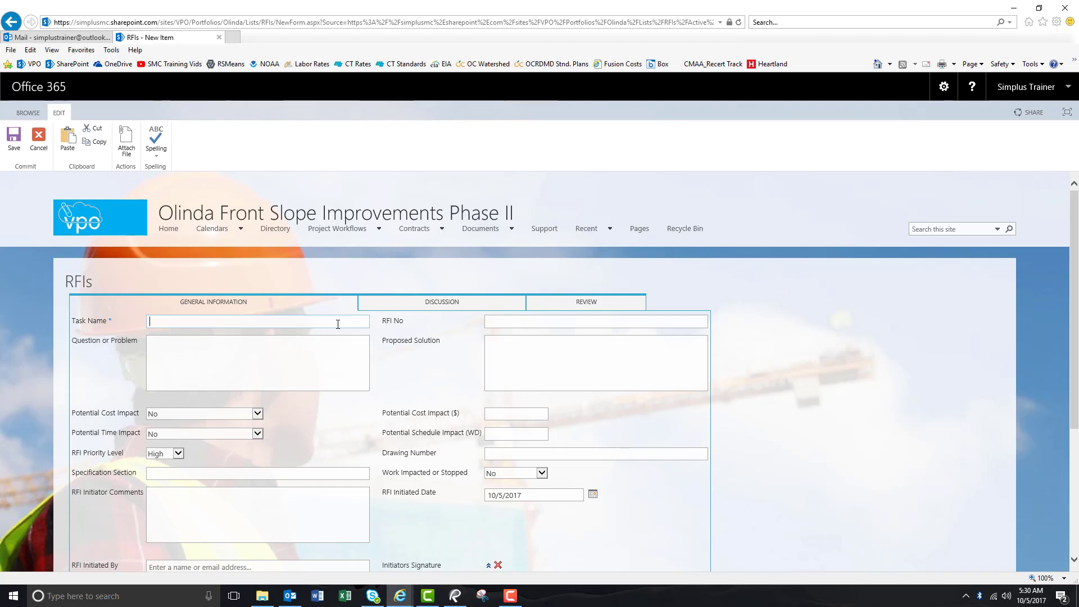
{"action": "type", "text": "RFI 20 - 18\" to 30\" Tie-in Channel Conflict"}
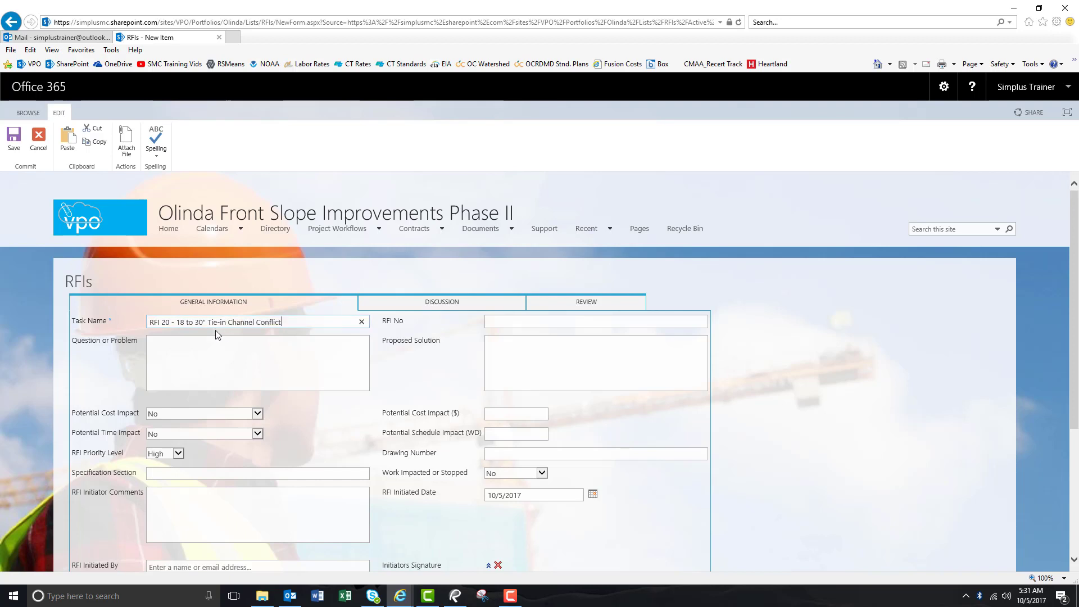
{"action": "left_click", "coordinate": [185, 324]}
{"action": "type", "text": "\""}
{"action": "key", "text": "Tab"}
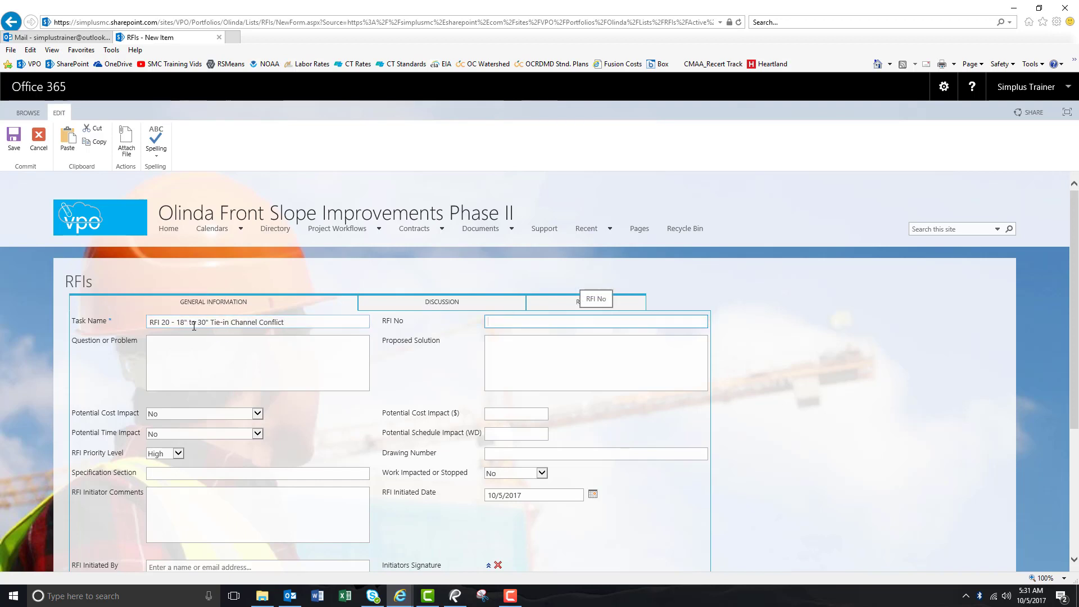
{"action": "type", "text": "20"}
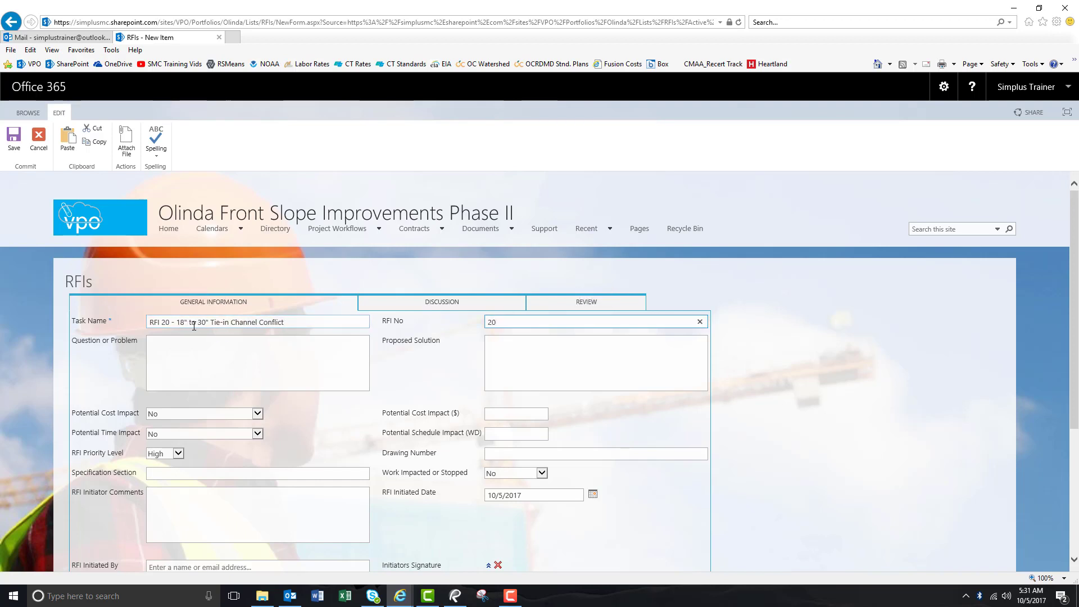
Step: Describe the 30" header tie-in's conflict with the proposed AC trapezoidal channel as the question, requesting direction and noting the scheduled shutdown starting this coming Monday
{"action": "left_click", "coordinate": [244, 355]}
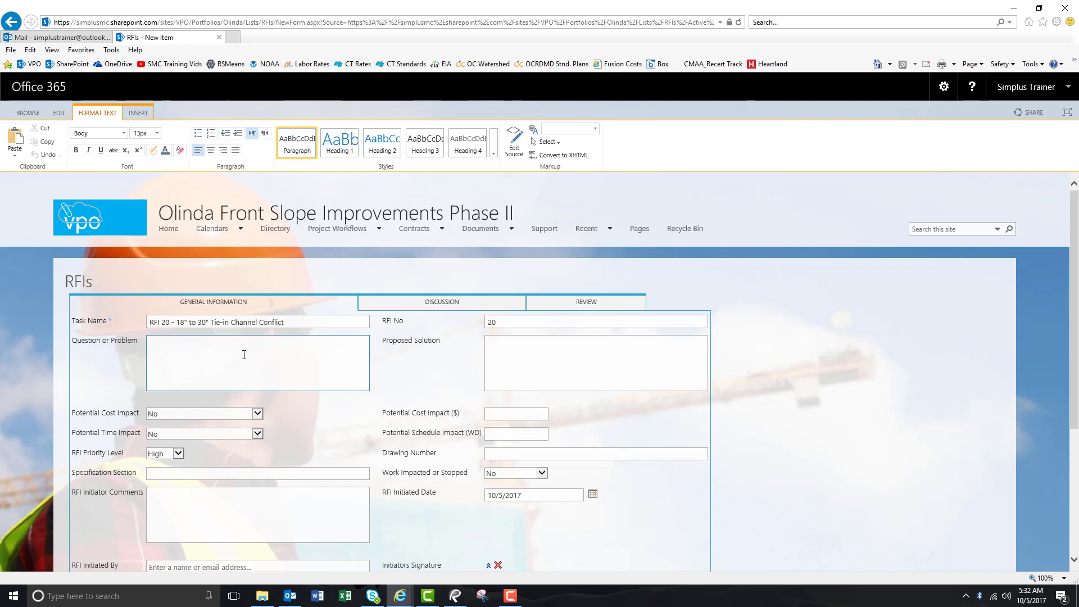
{"action": "type", "text": "In exposing the 30\" header that Sukut will be tying into with the 18\" "}
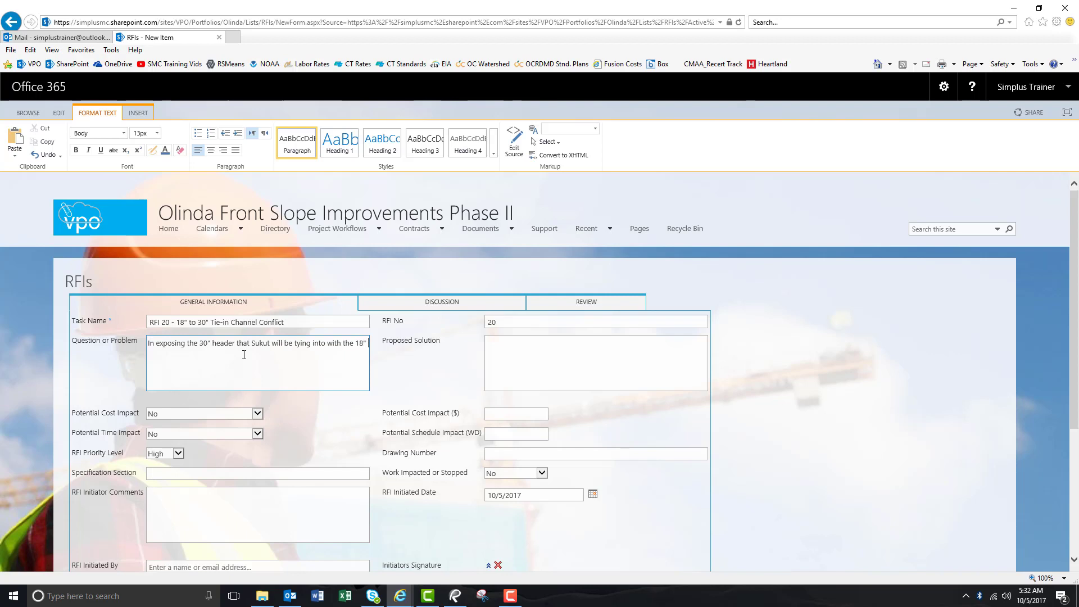
{"action": "type", "text": "header, there appears to be a conflict with the proposed "}
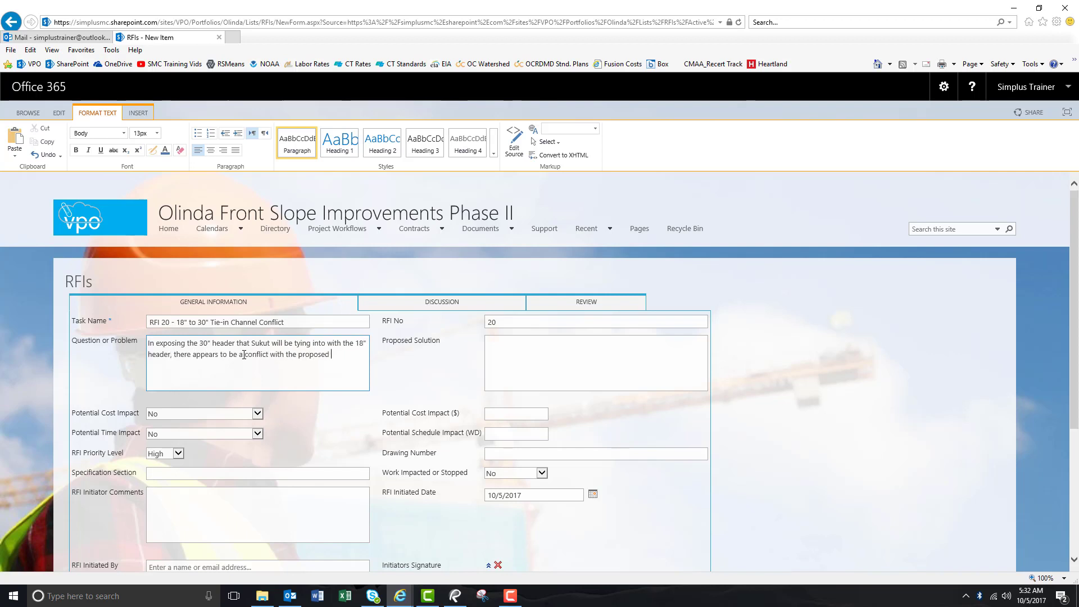
{"action": "type", "text": "AC trapezoidal channel.  Please provide direction on how to address this apparent conflict"}
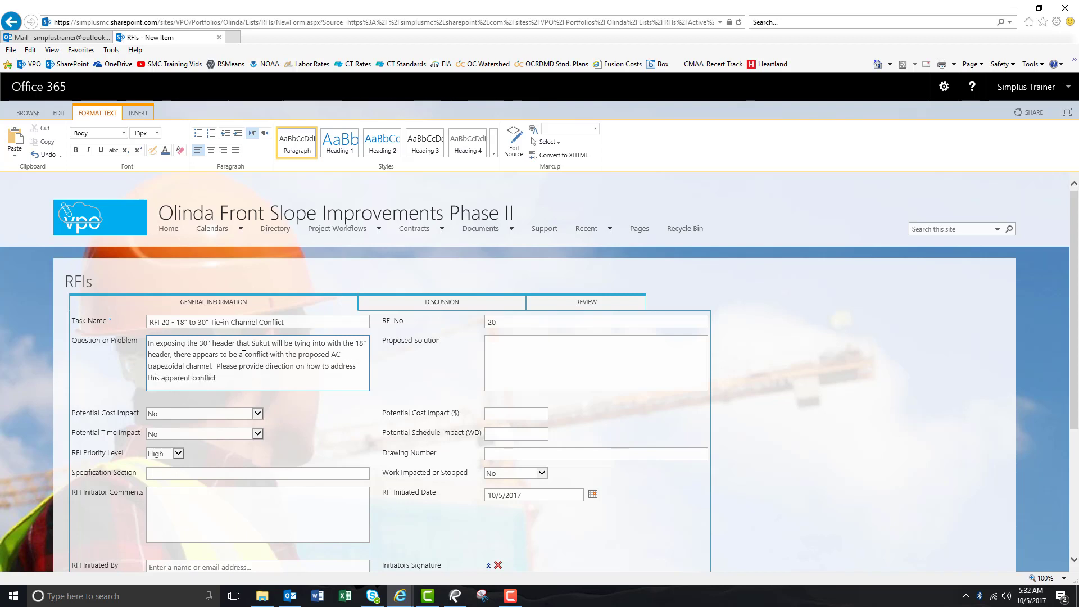
{"action": "type", "text": ".  Sukut plans to perform this te"}
{"action": "key", "text": "BackSpace"}
{"action": "type", "text": "ie-in during the scheduled shutdown"}
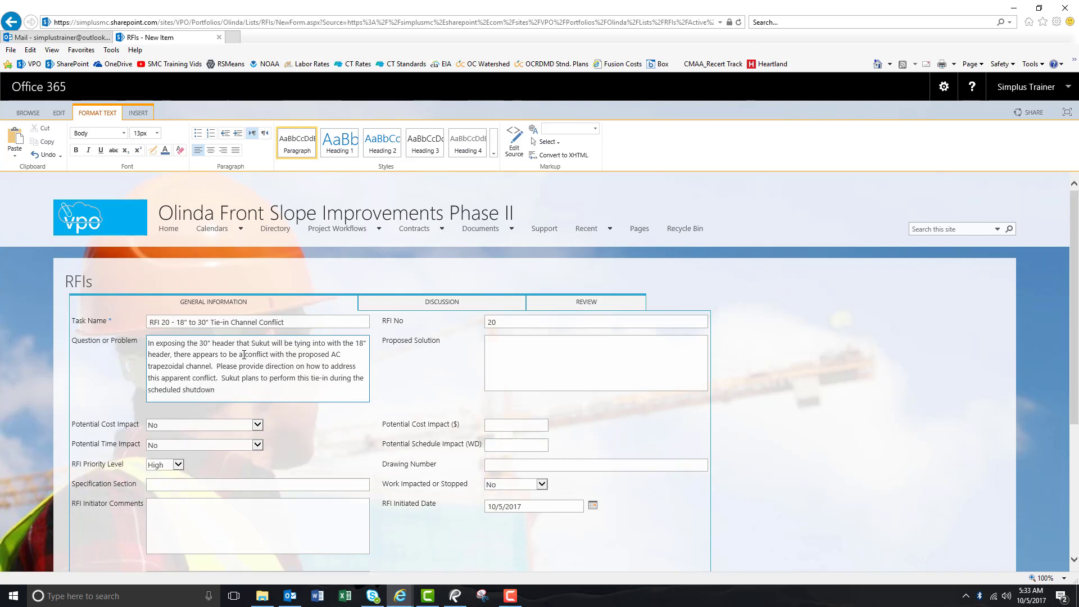
{"action": "type", "text": " starting this coming Monday."}
{"action": "key", "text": "Tab"}
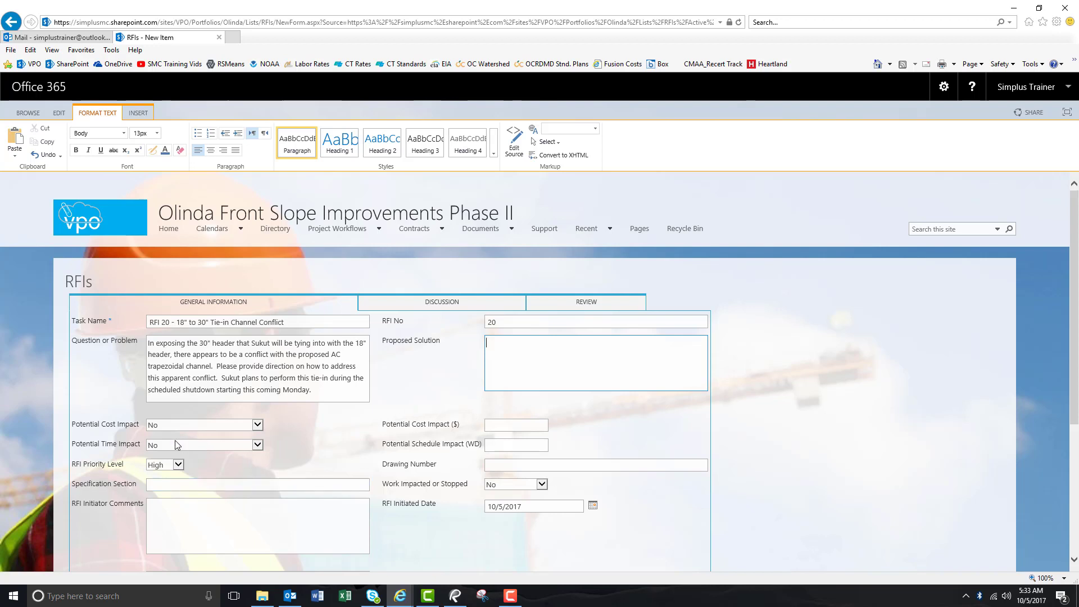
Step: Review the available choices for potential cost impact and potential time impact, keeping both at No
{"action": "left_click", "coordinate": [256, 426]}
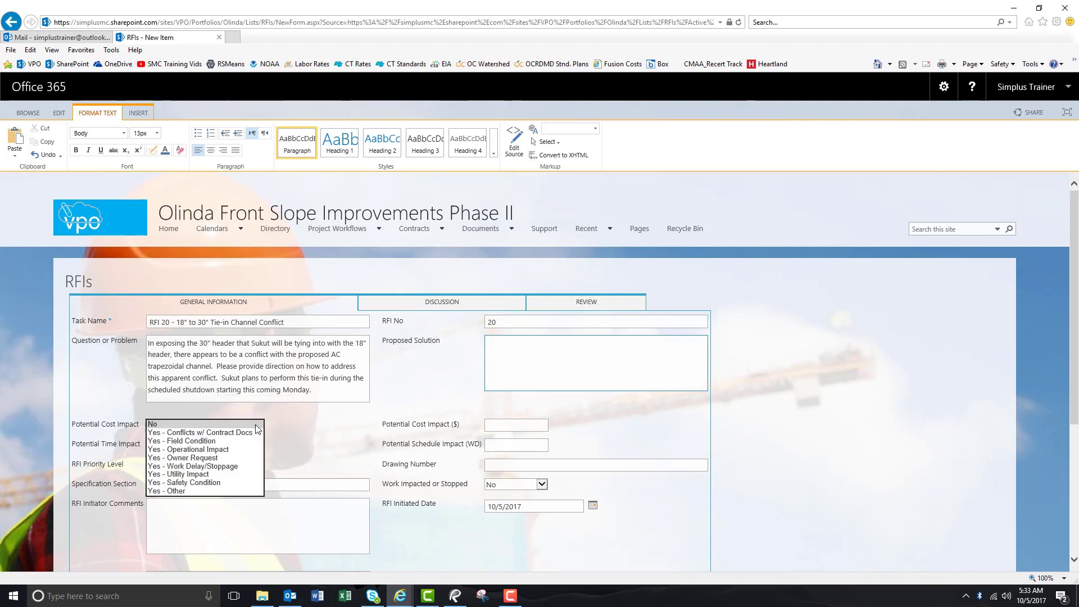
{"action": "left_click", "coordinate": [257, 426]}
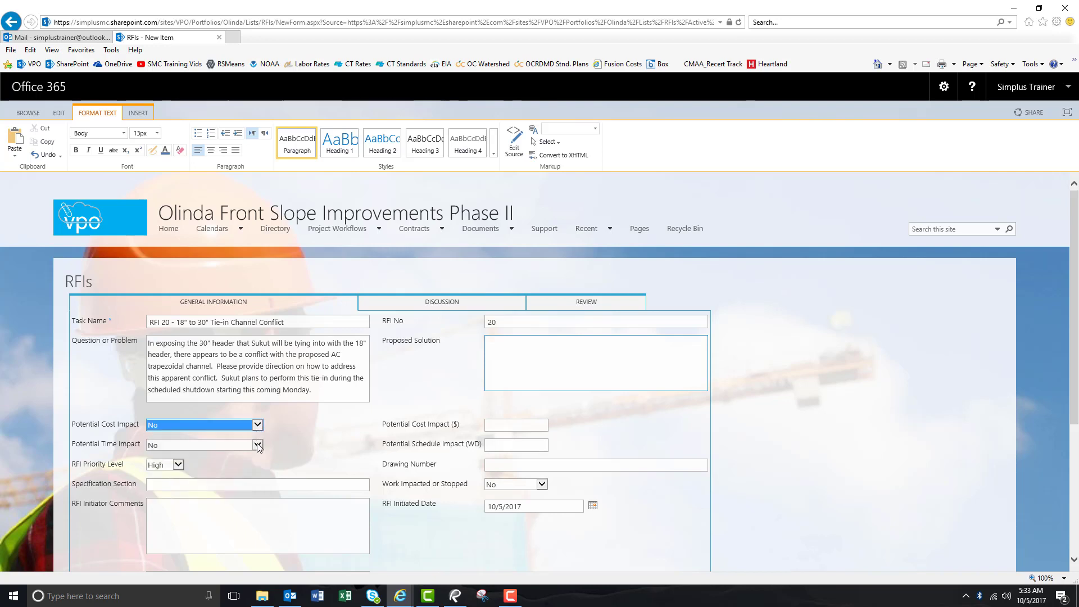
{"action": "left_click", "coordinate": [257, 447]}
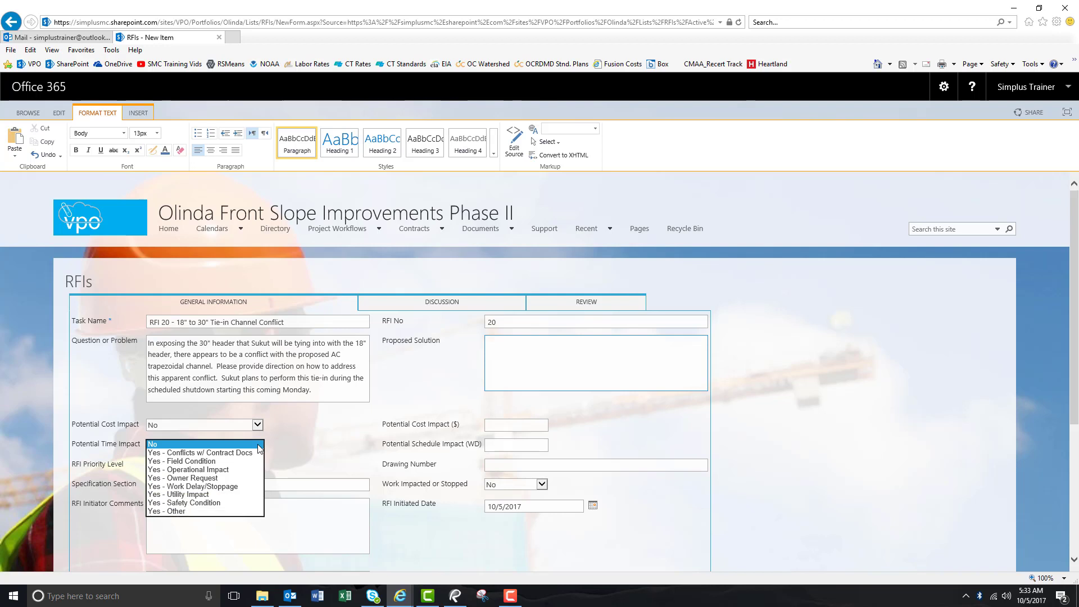
{"action": "left_click", "coordinate": [258, 447]}
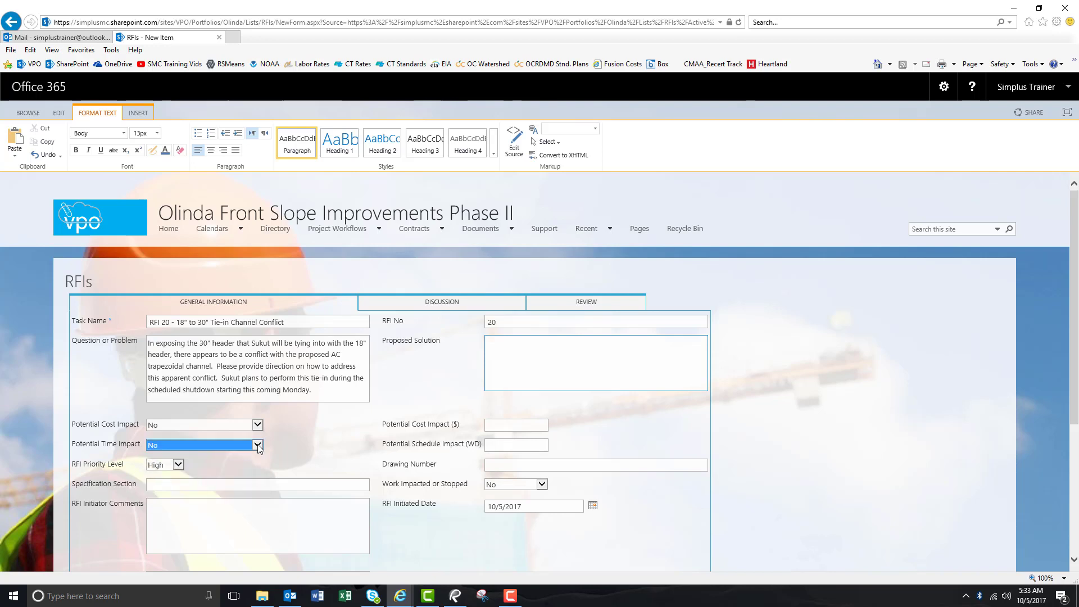
Step: Leave the cost and schedule impact amounts blank and enter Sheets 16, G2 & 1/D4 as the drawing number
{"action": "left_click", "coordinate": [508, 427]}
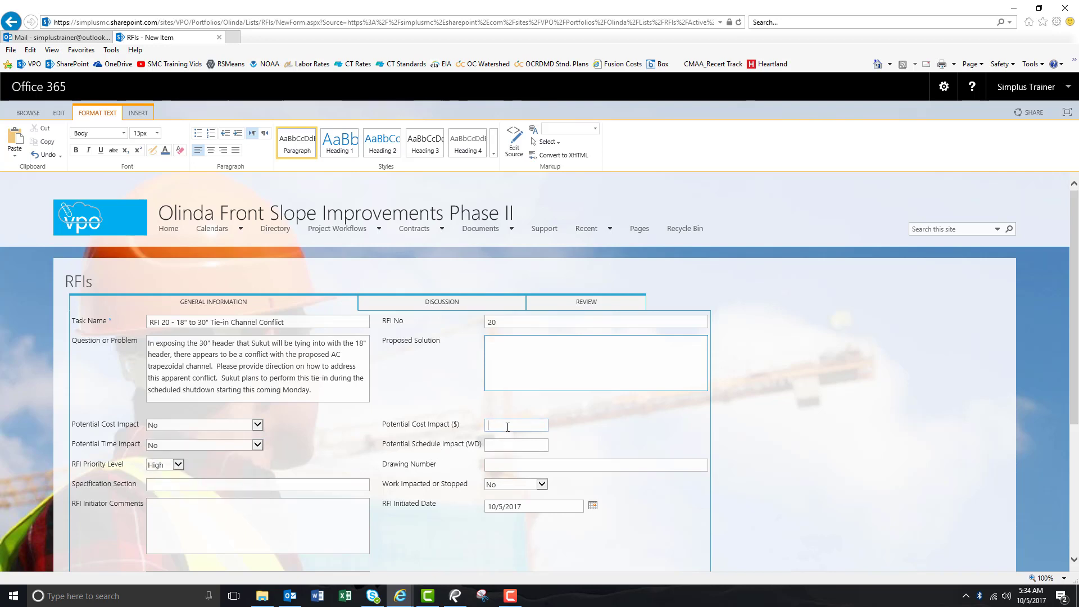
{"action": "left_click", "coordinate": [507, 445]}
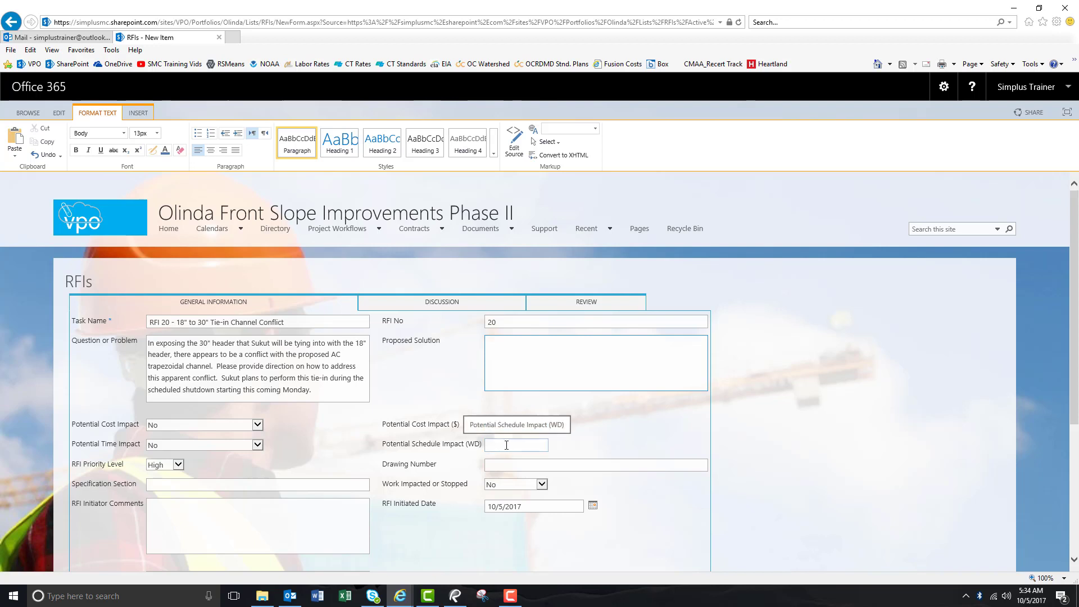
{"action": "key", "text": "shift+Tab"}
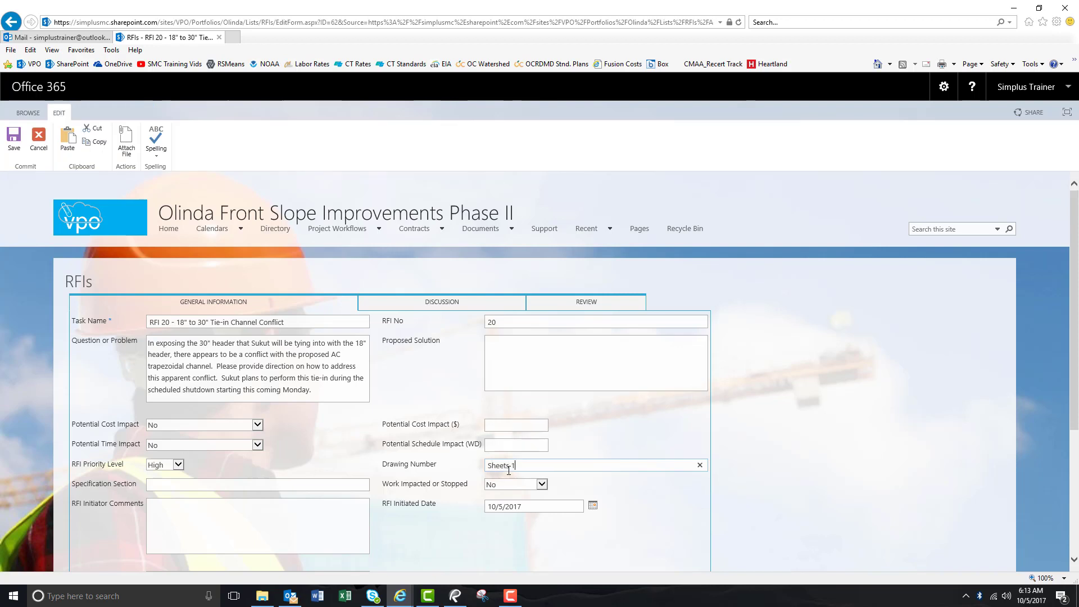
{"action": "type", "text": "6, G2 & 1/D4"}
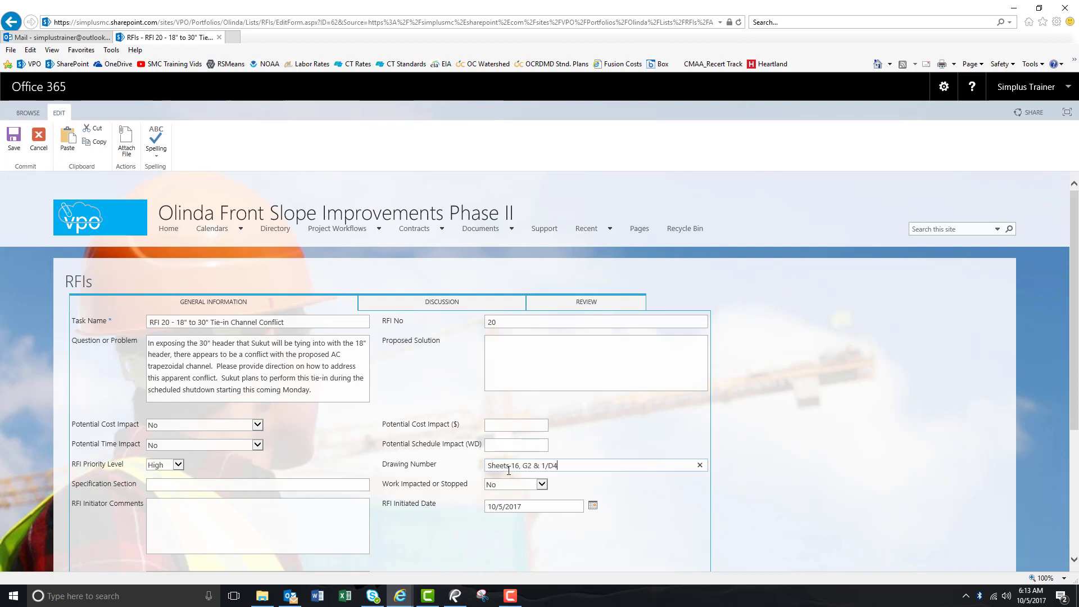
Step: Leave the initiator comments blank and review the choices for work impacted or stopped, keeping it at No
{"action": "left_click", "coordinate": [236, 516]}
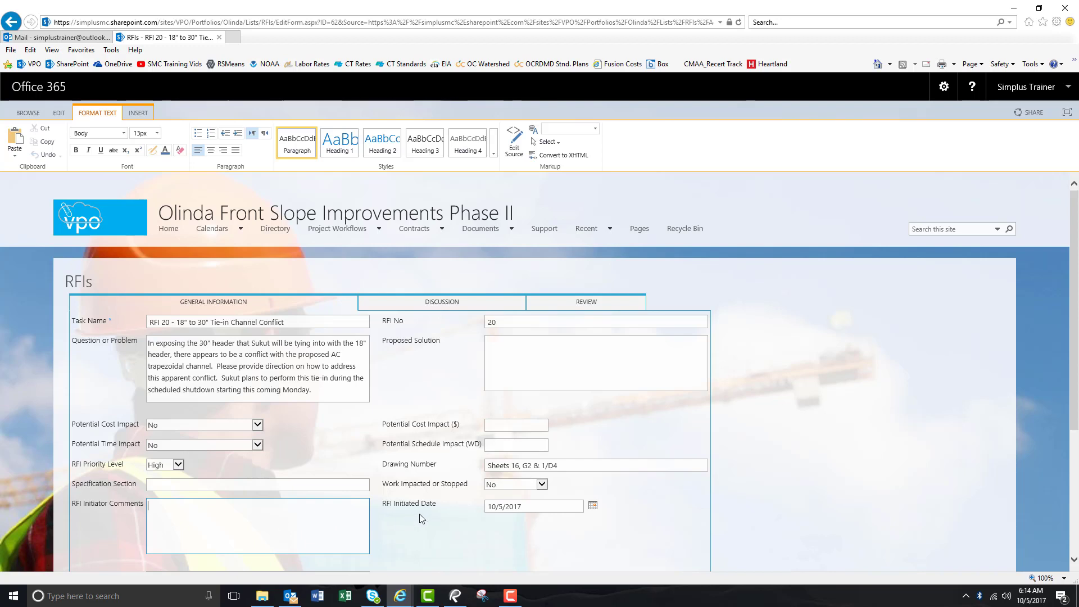
{"action": "left_click", "coordinate": [542, 484]}
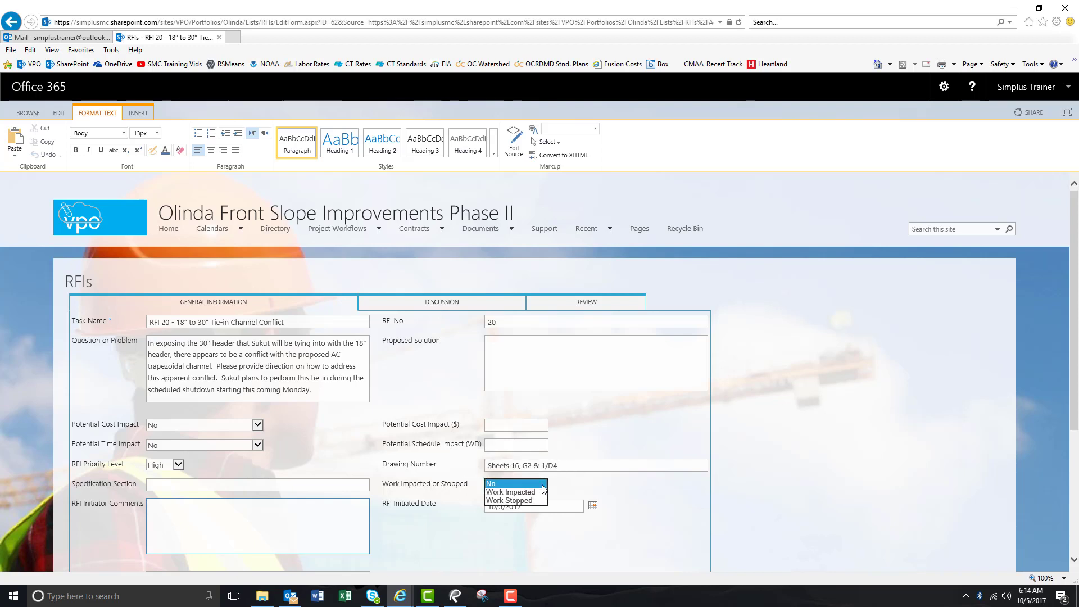
{"action": "left_click", "coordinate": [599, 499]}
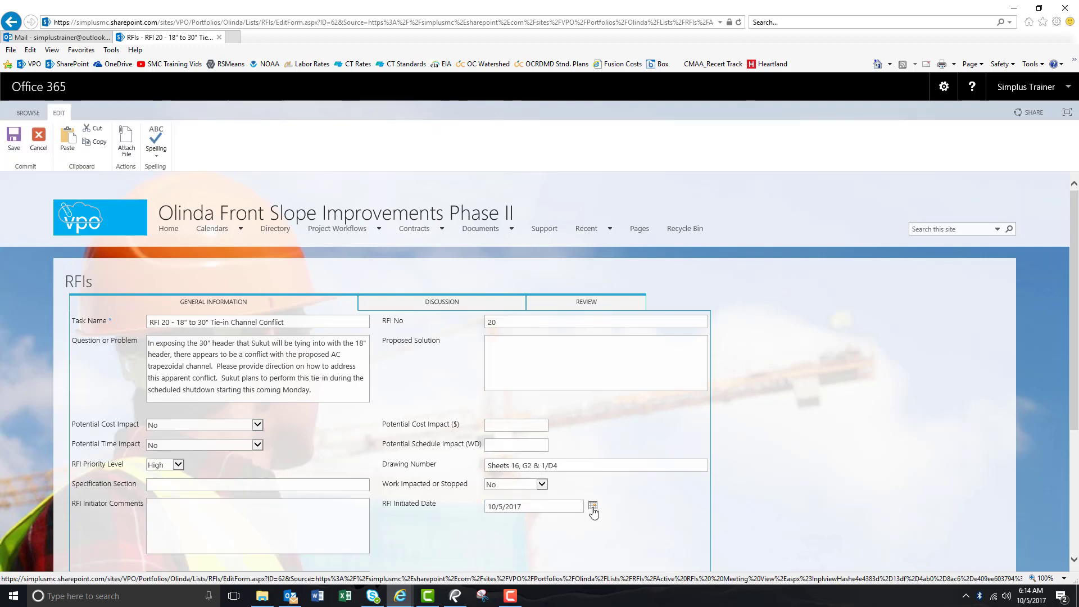
Step: Enter the trainer account as the RFI initiator and assign the ball-in-court to the responsible reviewer by name
{"action": "scroll", "coordinate": [349, 486], "scroll_direction": "down", "scroll_amount": 4}
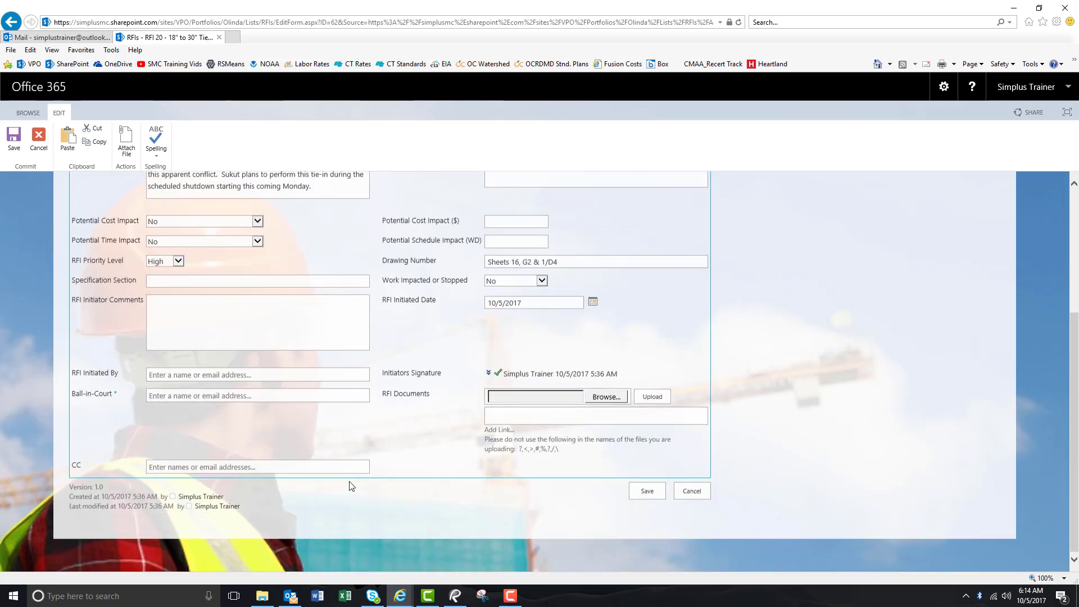
{"action": "left_click", "coordinate": [250, 377]}
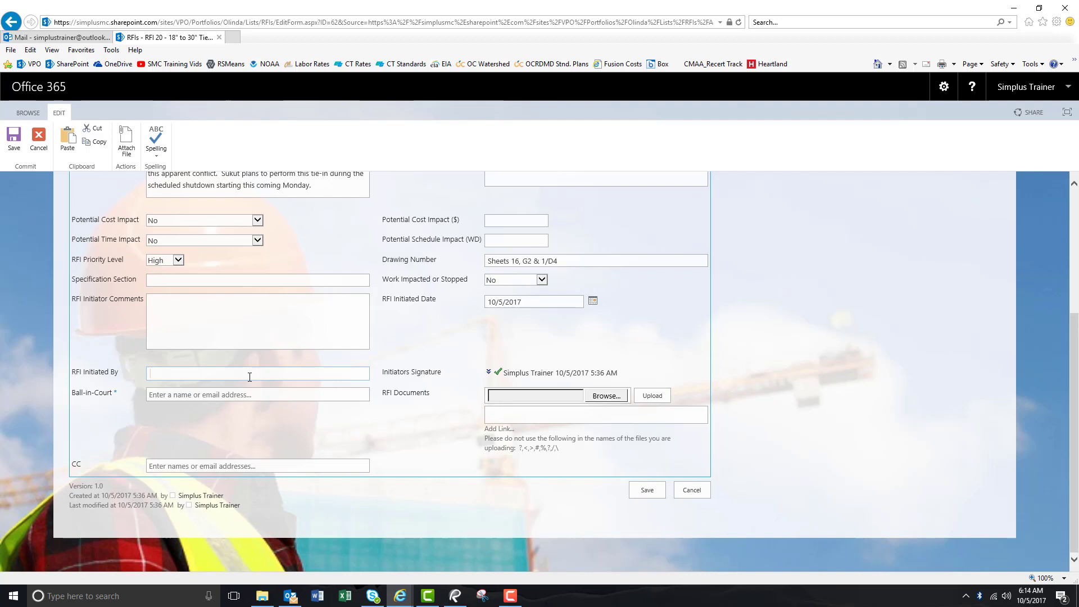
{"action": "type", "text": "Simplus"}
{"action": "key", "text": "Return"}
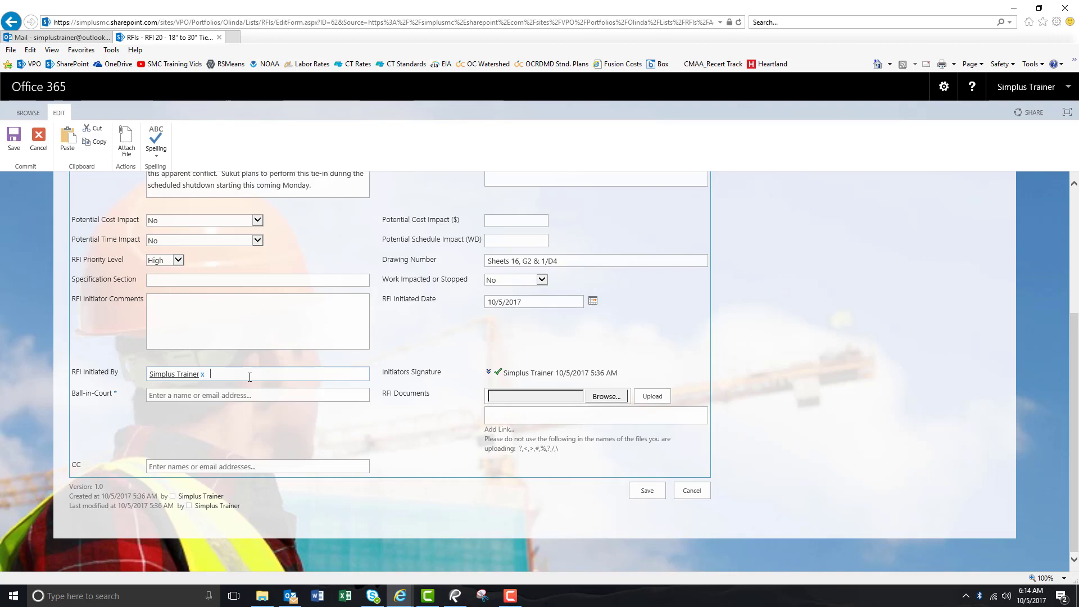
{"action": "left_click", "coordinate": [249, 394]}
{"action": "type", "text": "Adam"}
{"action": "key", "text": "Return"}
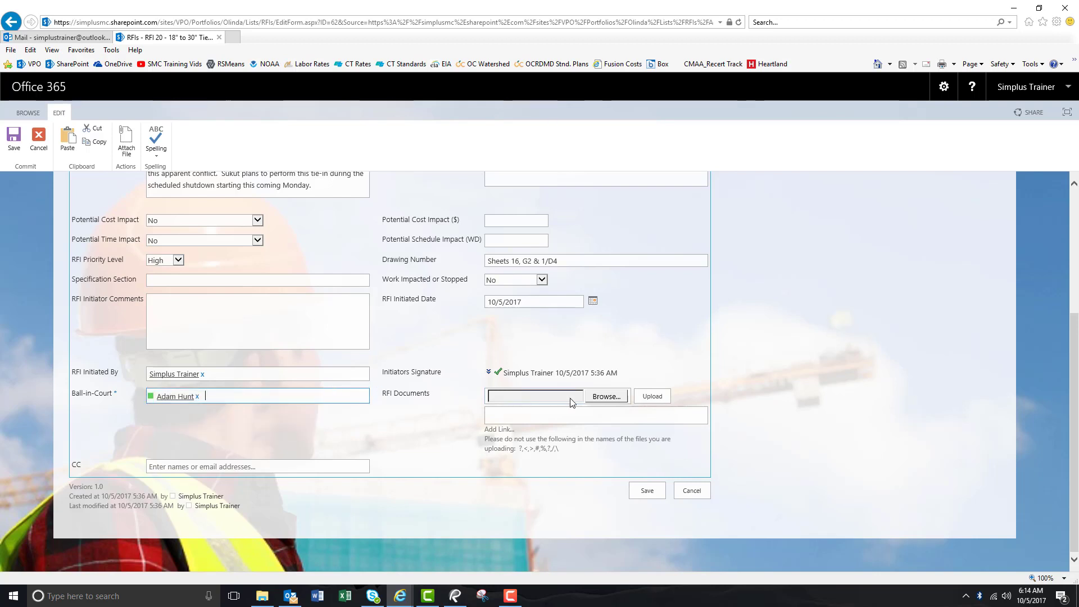
Step: Upload RFI 20.0 - Exhibit A (Sukut - SMC).pdf from the Training folder to the RFI documents
{"action": "left_click", "coordinate": [599, 400]}
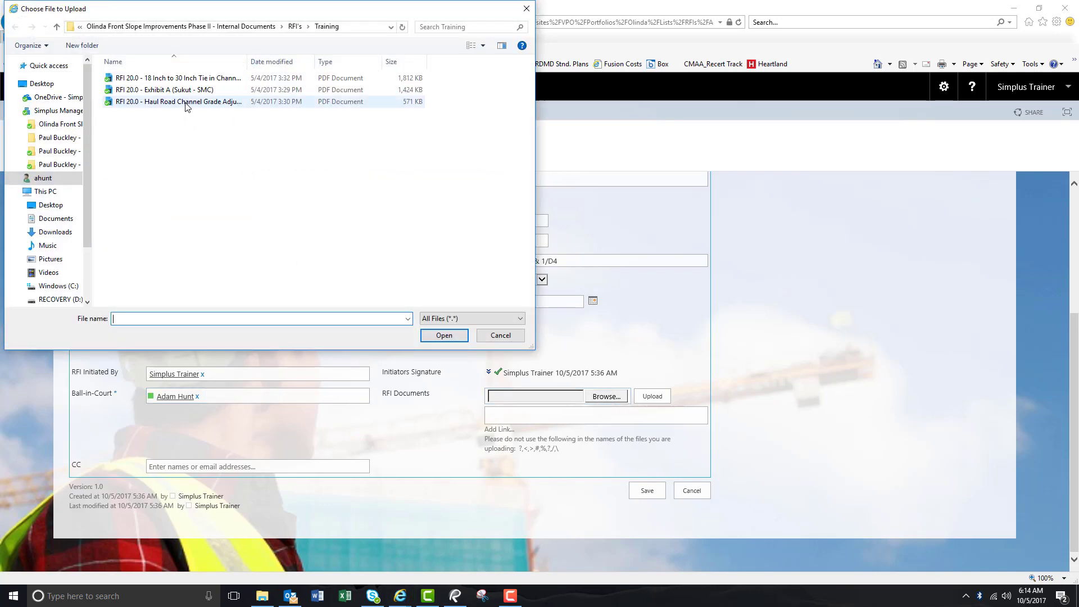
{"action": "double_click", "coordinate": [183, 91]}
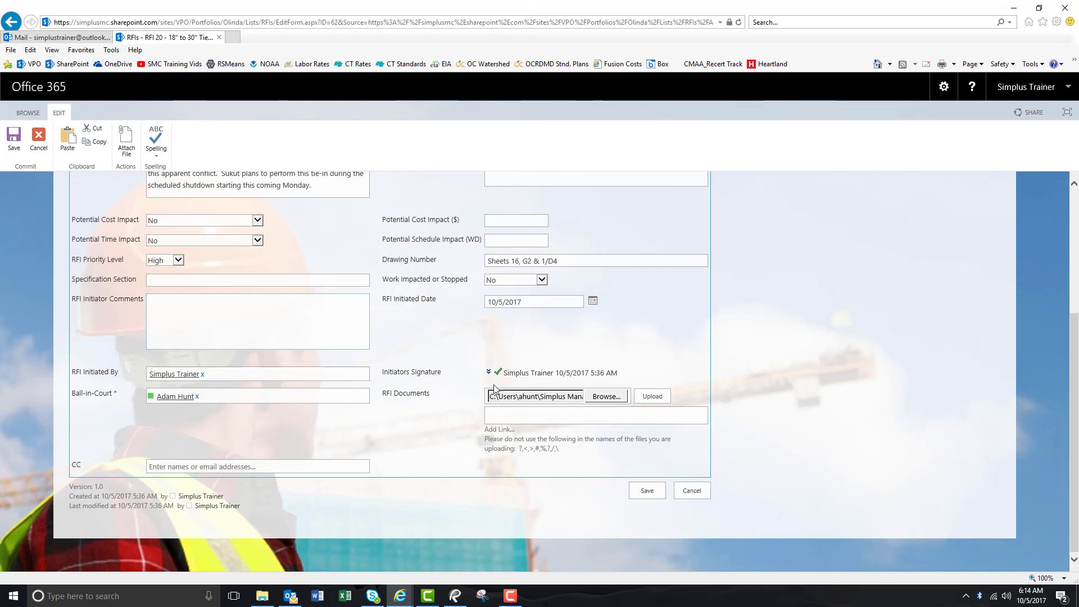
{"action": "left_click", "coordinate": [652, 397]}
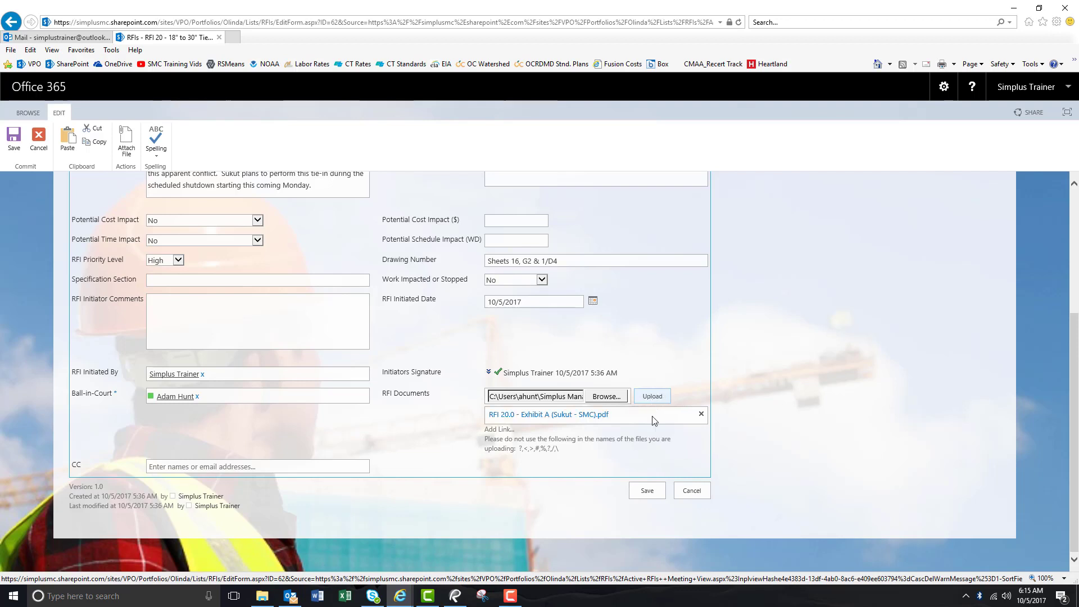
Step: Leave CC blank, check the completed form for RFI 20 and save it
{"action": "left_click", "coordinate": [256, 468]}
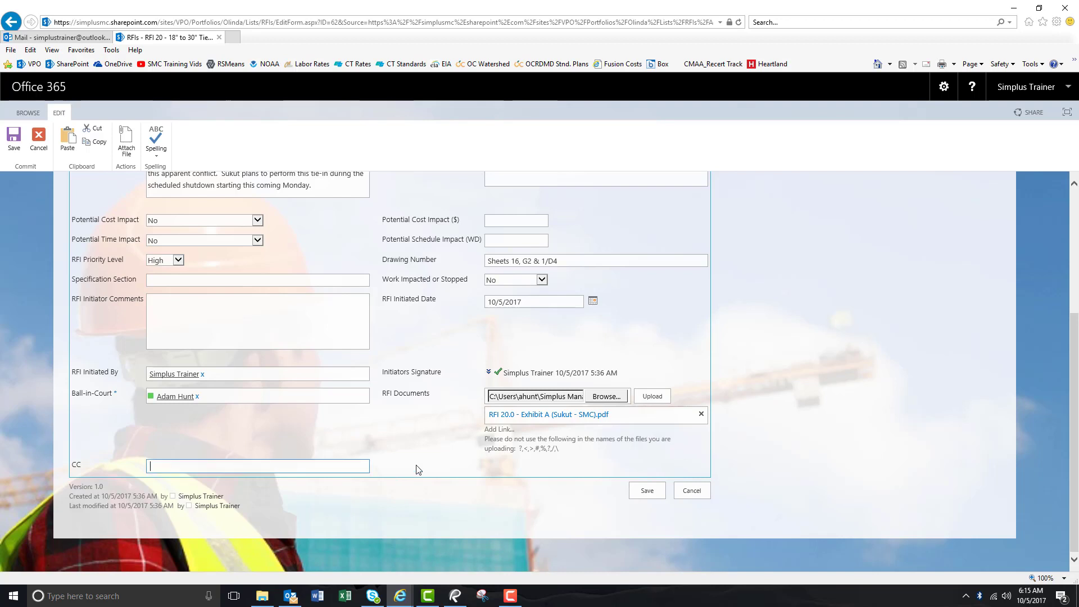
{"action": "scroll", "coordinate": [449, 441], "scroll_direction": "up", "scroll_amount": 3}
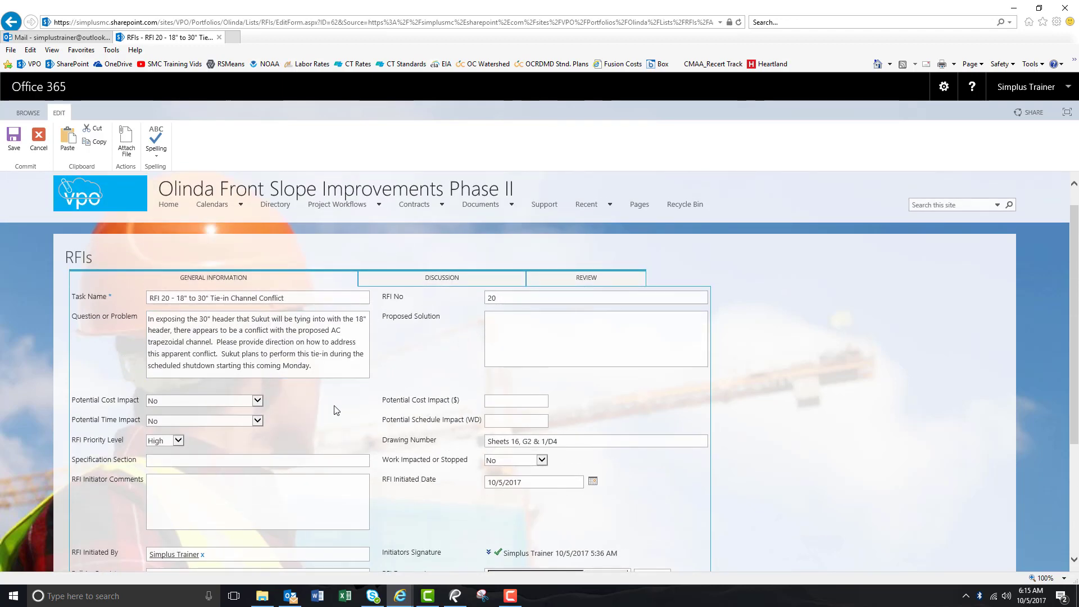
{"action": "scroll", "coordinate": [450, 459], "scroll_direction": "down", "scroll_amount": 2}
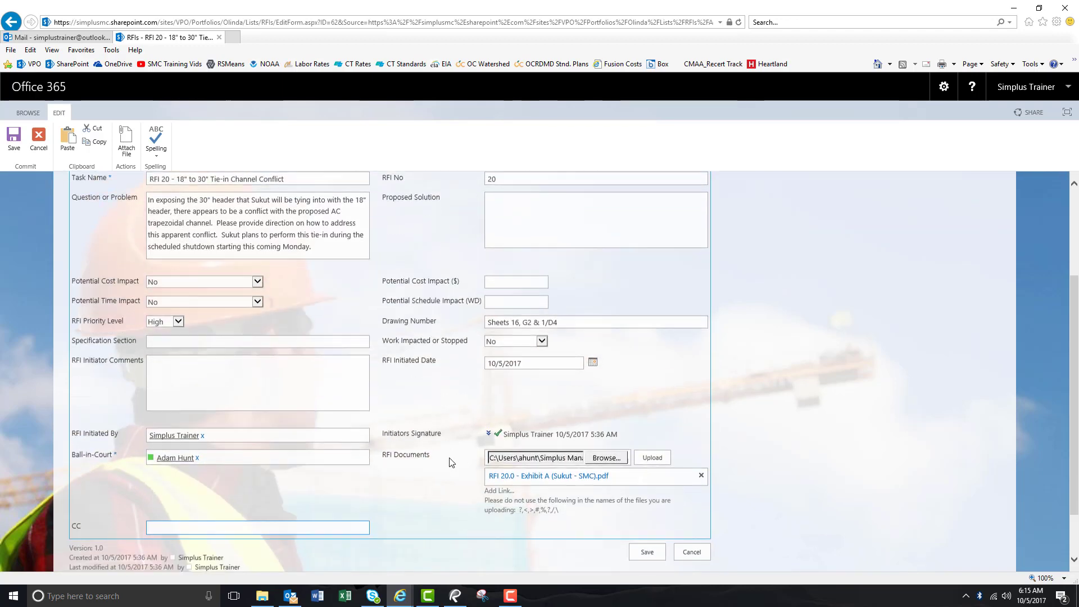
{"action": "scroll", "coordinate": [578, 528], "scroll_direction": "down", "scroll_amount": 1}
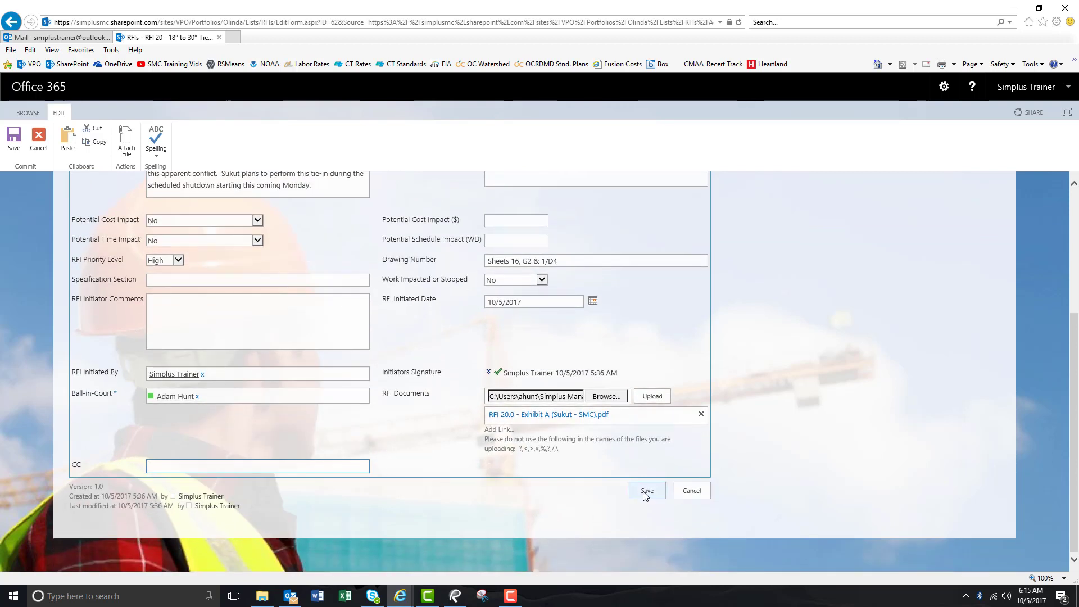
{"action": "left_click", "coordinate": [645, 495]}
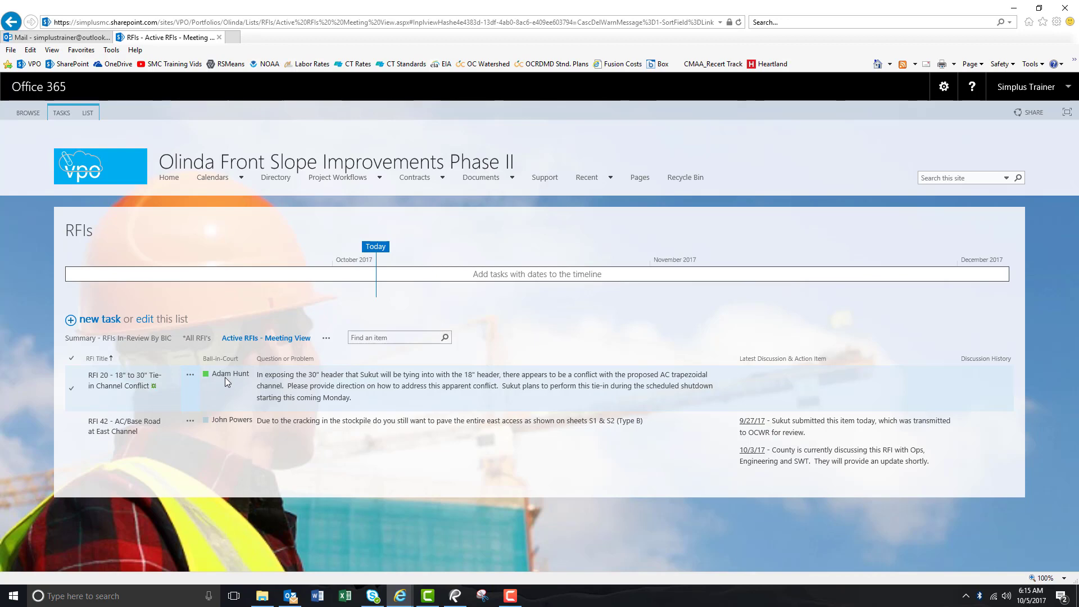
Step: Switch to Outlook Mail, open the RFI 20 change notification and read through its status and response details
{"action": "mouse_move", "coordinate": [227, 382]}
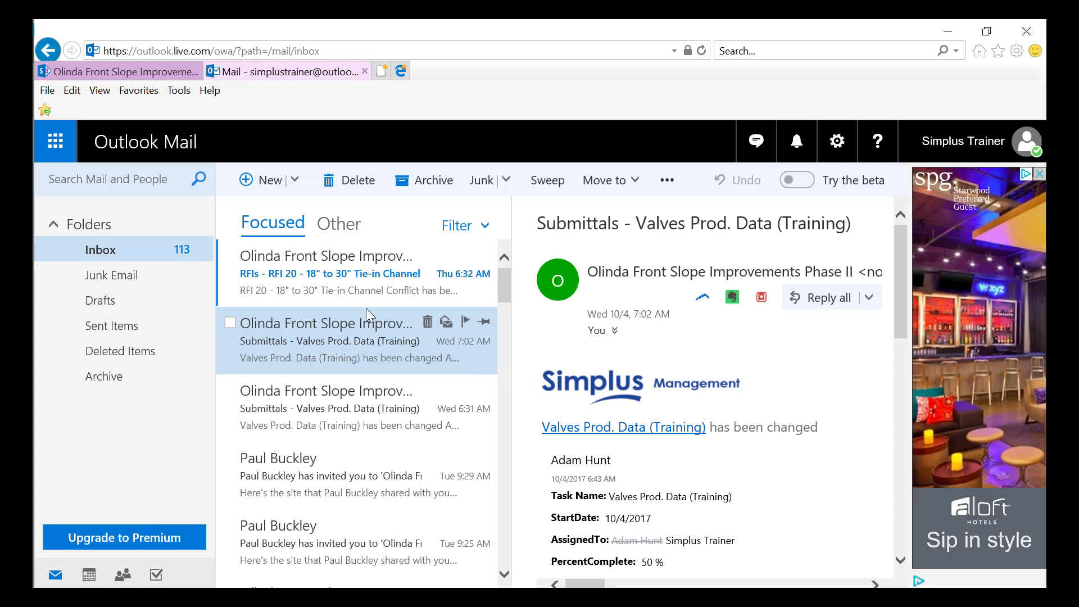
{"action": "left_click", "coordinate": [338, 272]}
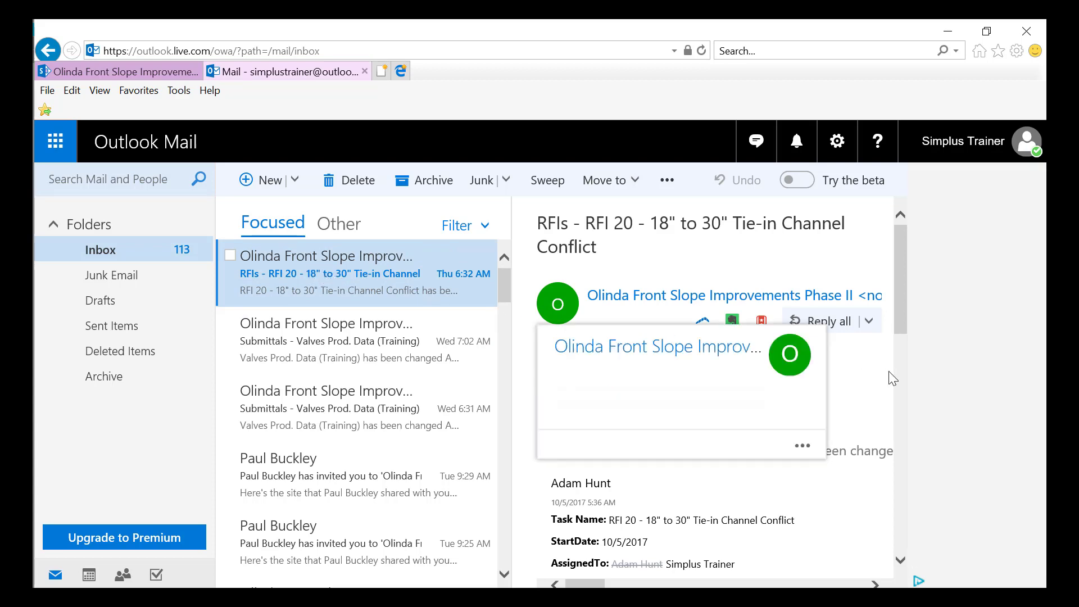
{"action": "scroll", "coordinate": [796, 431], "scroll_direction": "down", "scroll_amount": 3}
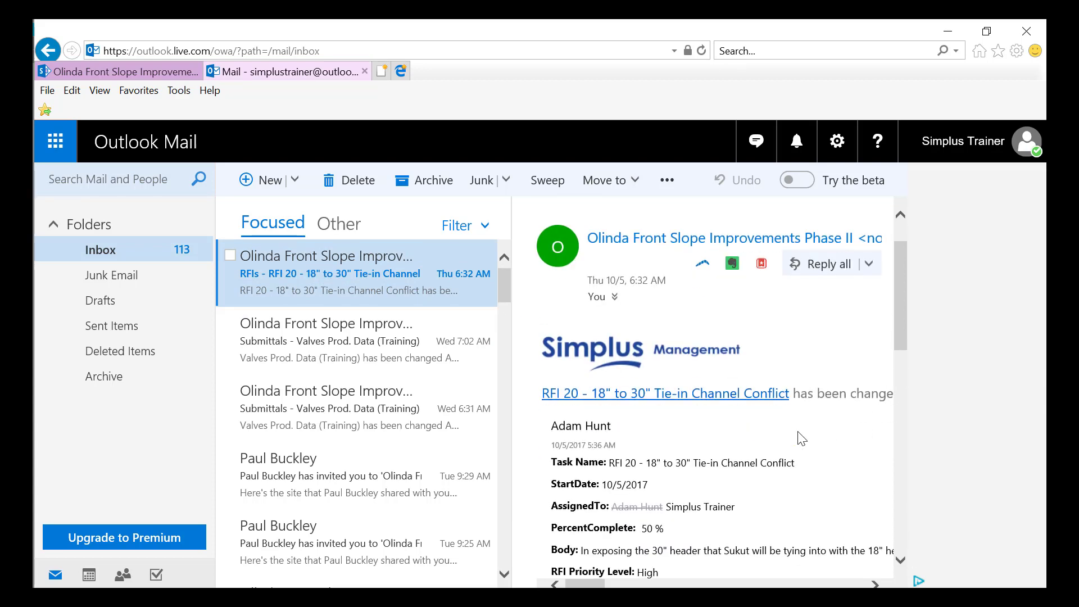
{"action": "scroll", "coordinate": [787, 434], "scroll_direction": "down", "scroll_amount": 1}
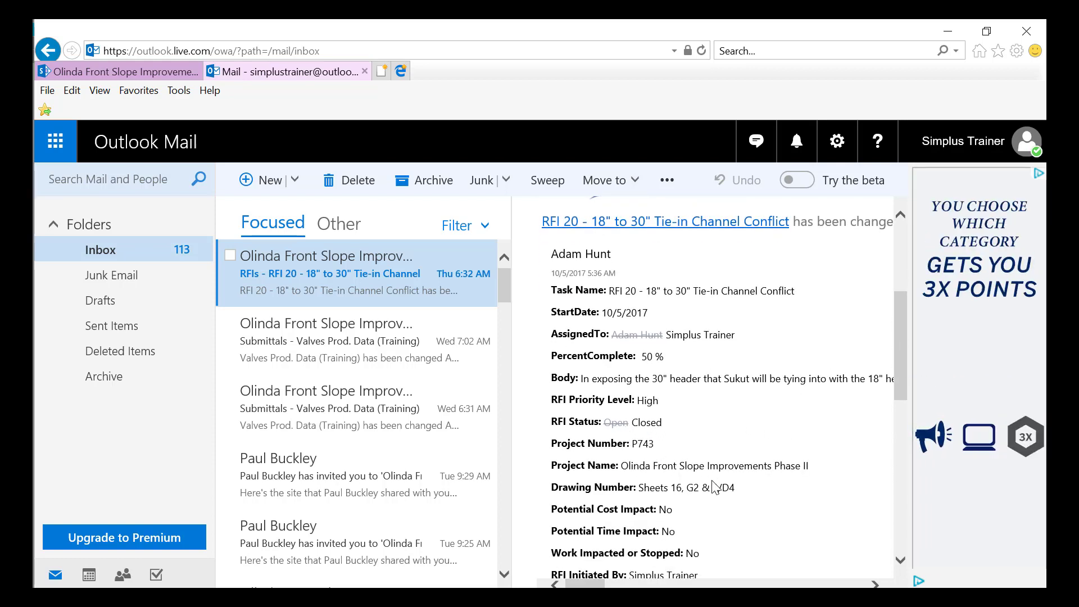
{"action": "scroll", "coordinate": [717, 487], "scroll_direction": "down", "scroll_amount": 3}
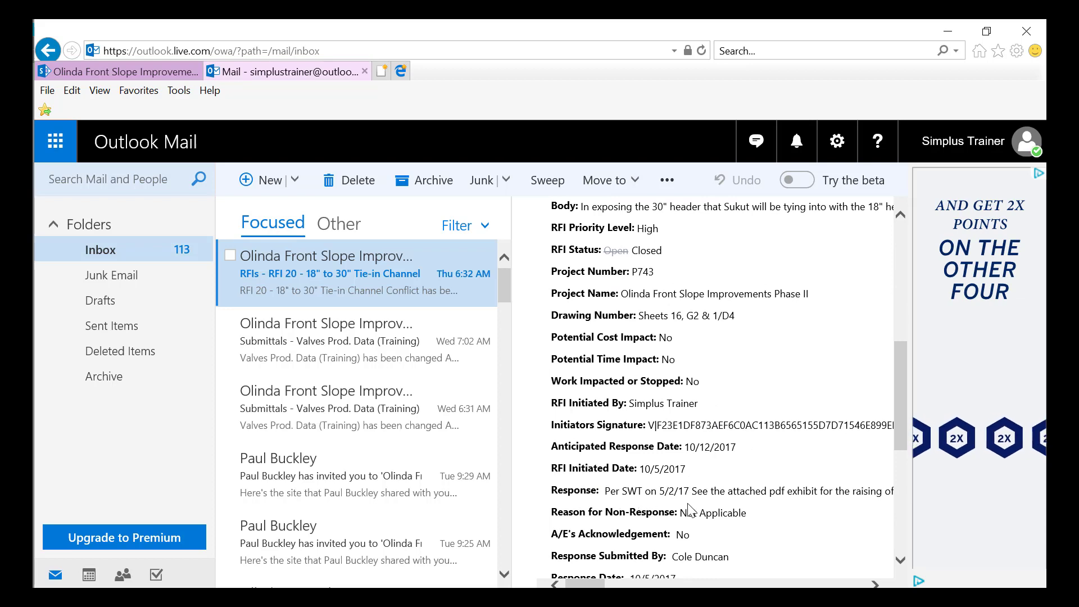
{"action": "scroll", "coordinate": [661, 460], "scroll_direction": "up", "scroll_amount": 5}
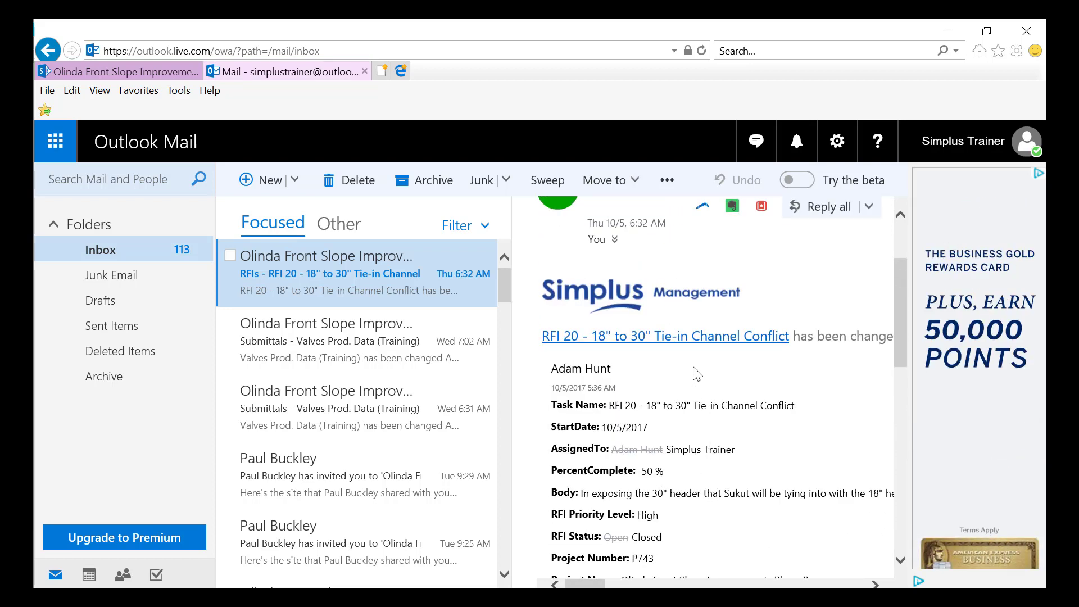
Step: Open RFI 20 from the notification email and examine its review response, signatures and attached documents
{"action": "left_click", "coordinate": [685, 337]}
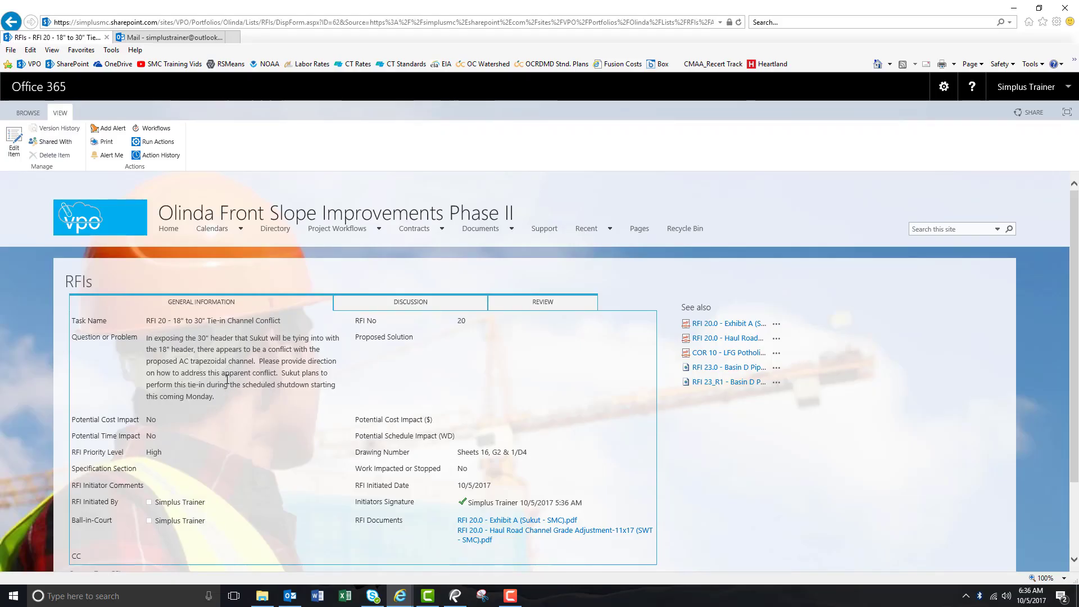
{"action": "left_click", "coordinate": [526, 307]}
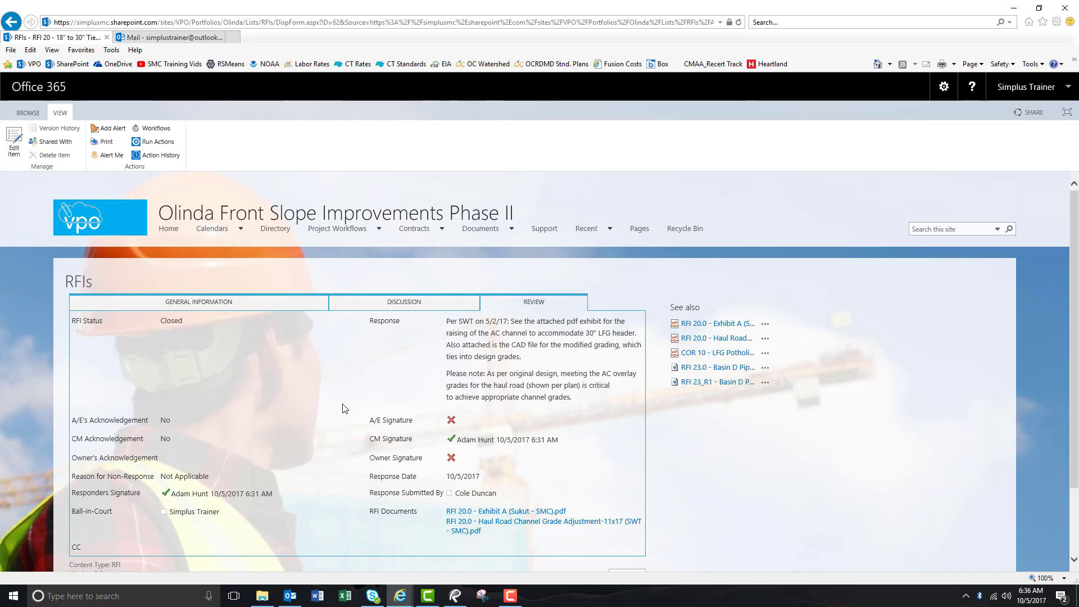
{"action": "scroll", "coordinate": [346, 408], "scroll_direction": "down", "scroll_amount": 2}
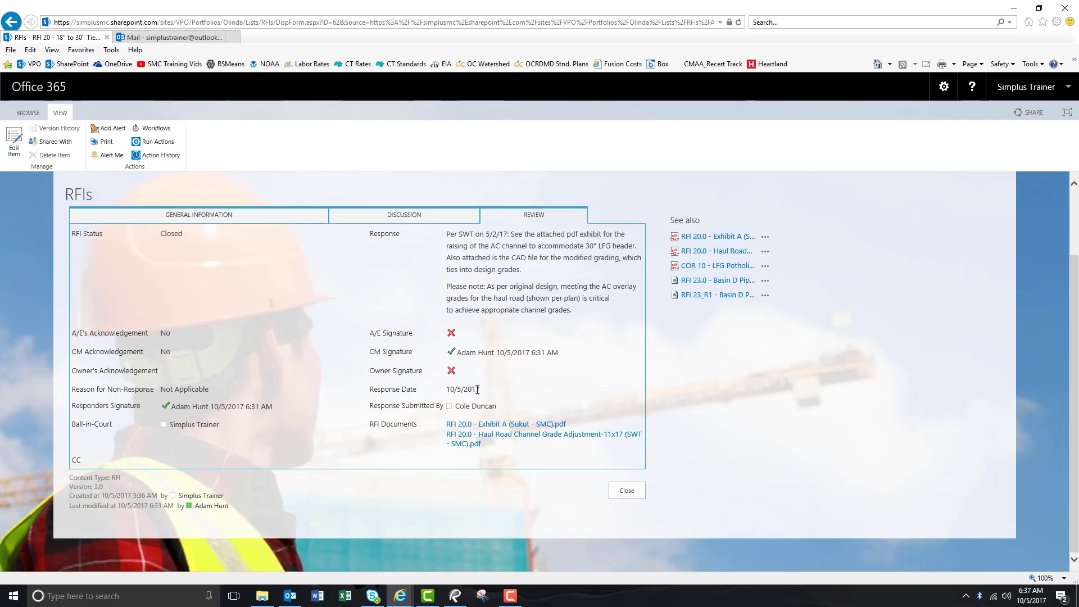
{"action": "scroll", "coordinate": [423, 399], "scroll_direction": "up", "scroll_amount": 2}
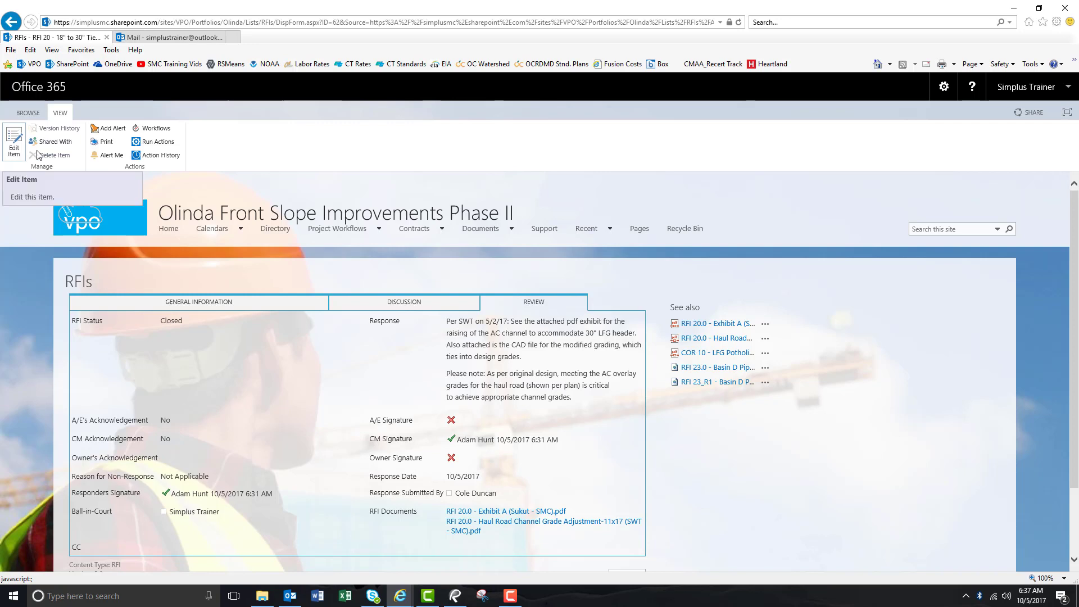
Step: Preview the printable version of RFI 20, look through it and close the preview
{"action": "left_click", "coordinate": [103, 147]}
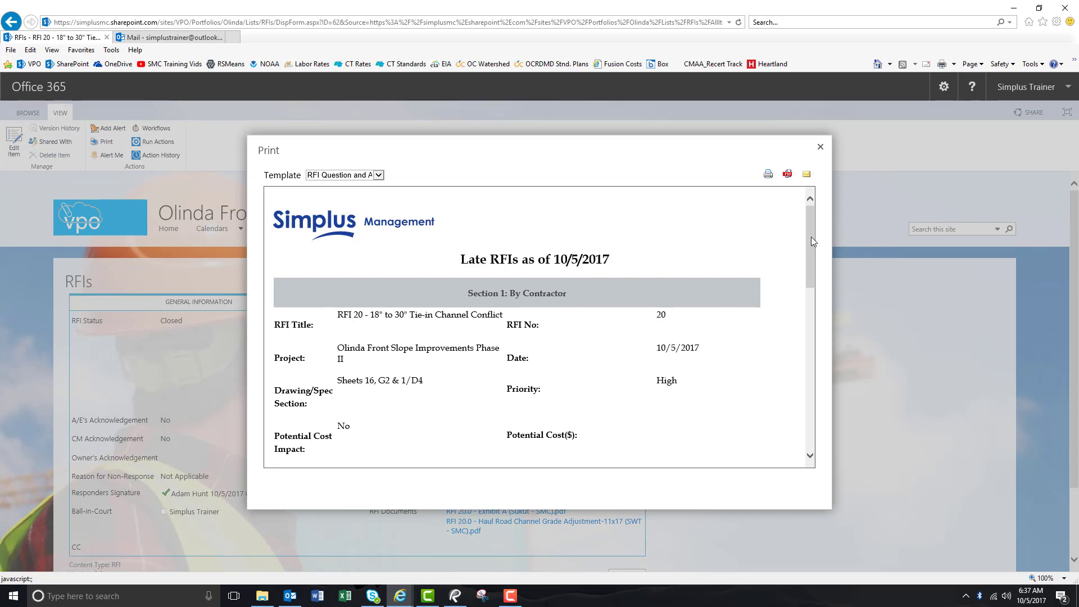
{"action": "mouse_move", "coordinate": [811, 237]}
{"action": "left_mouse_down"}
{"action": "mouse_move", "coordinate": [808, 406]}
{"action": "mouse_move", "coordinate": [809, 241]}
{"action": "left_mouse_up"}
{"action": "left_click", "coordinate": [820, 148]}
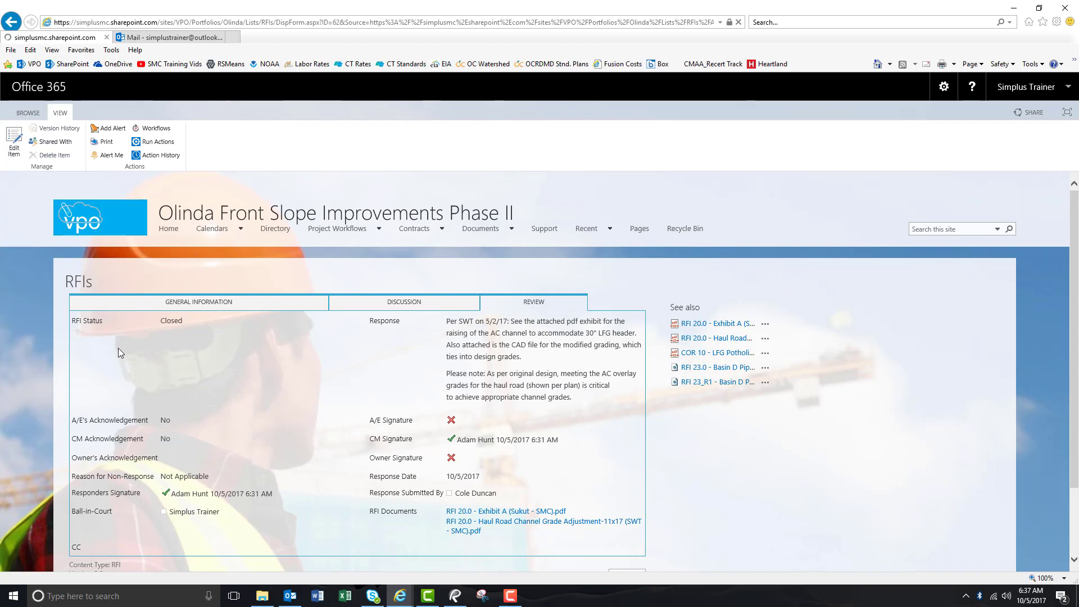
Step: Return to the RFIs summary list, preview its printout with the Detail - Open RFIs by BIC template and close the preview
{"action": "left_click", "coordinate": [82, 284]}
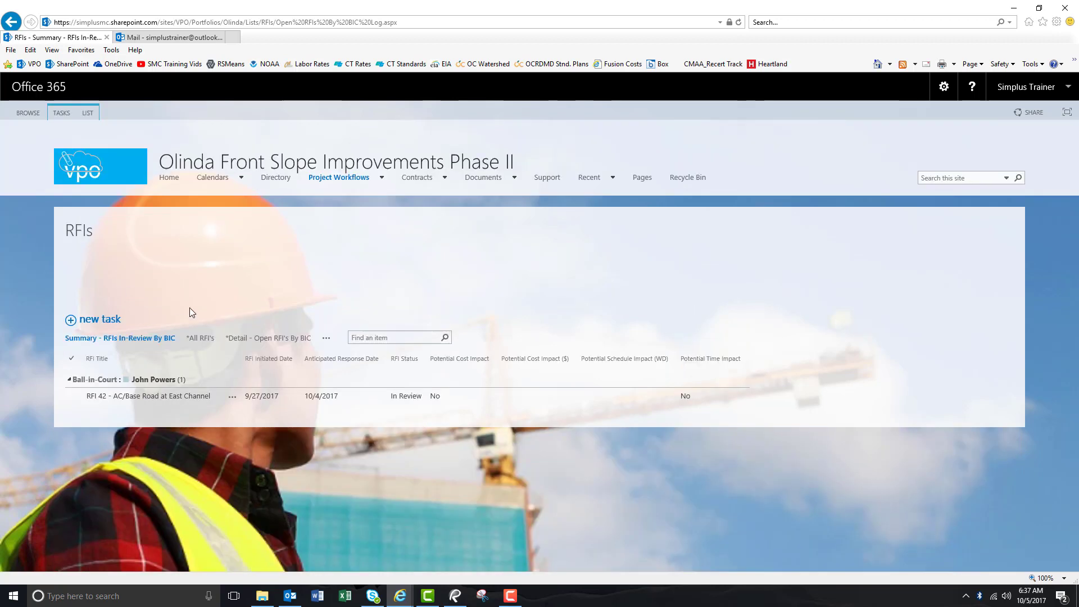
{"action": "left_click", "coordinate": [88, 114]}
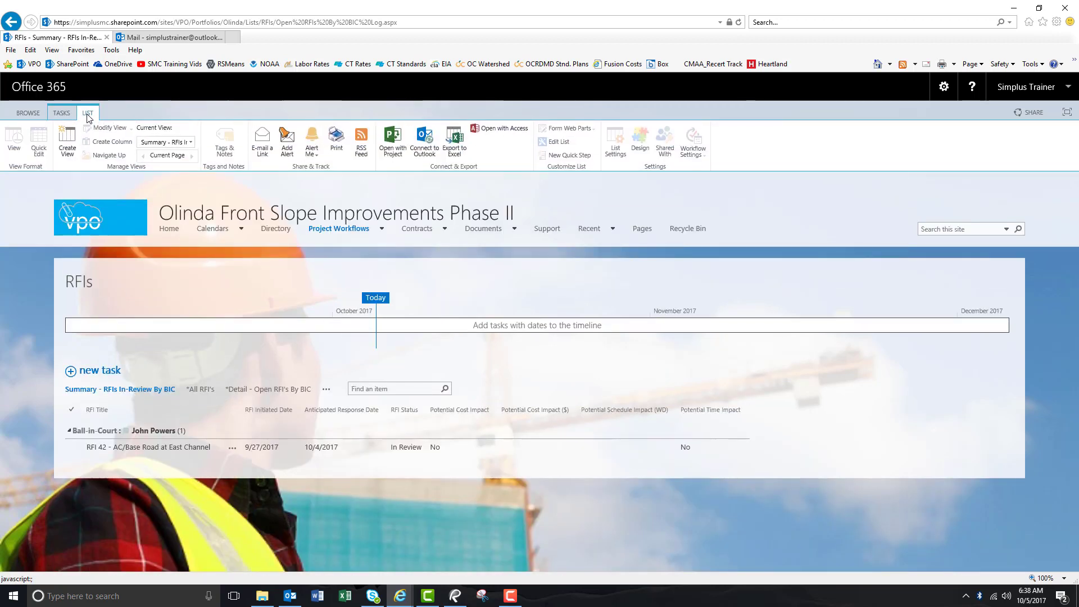
{"action": "left_click", "coordinate": [337, 149]}
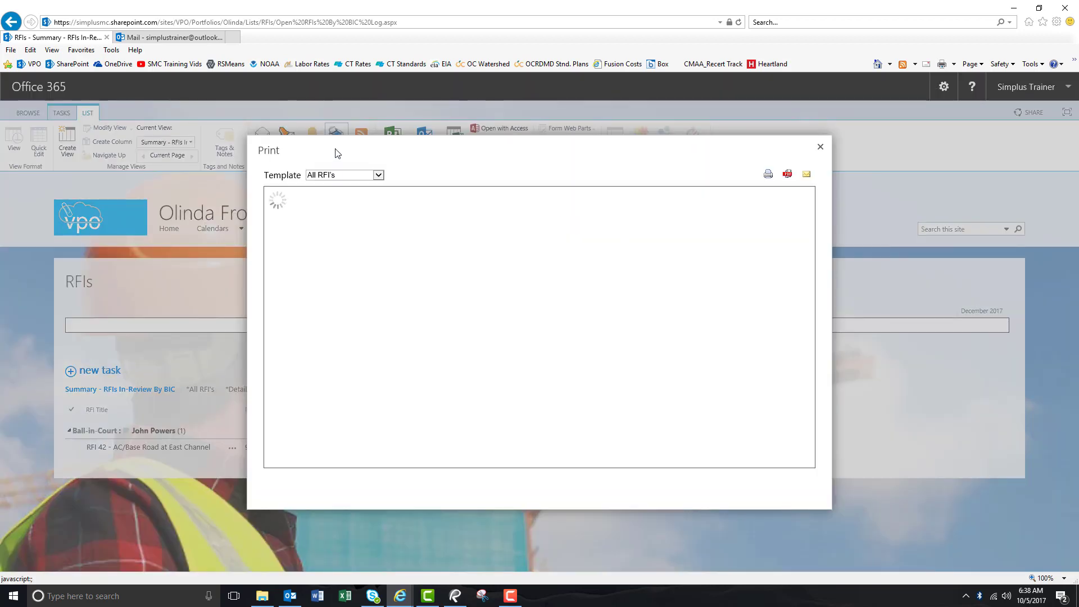
{"action": "left_click", "coordinate": [378, 176]}
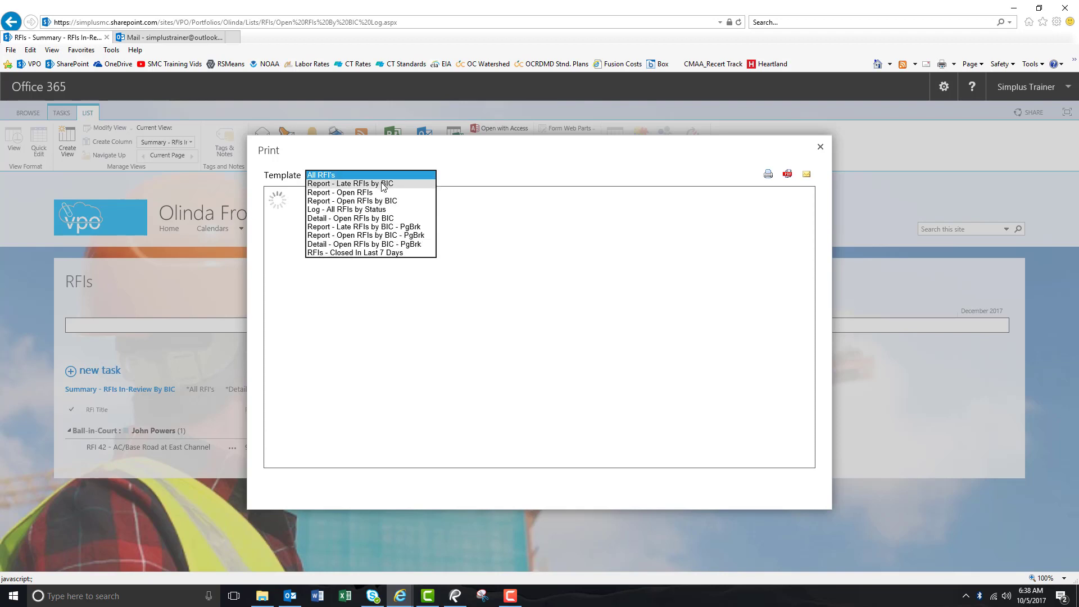
{"action": "left_click", "coordinate": [383, 218]}
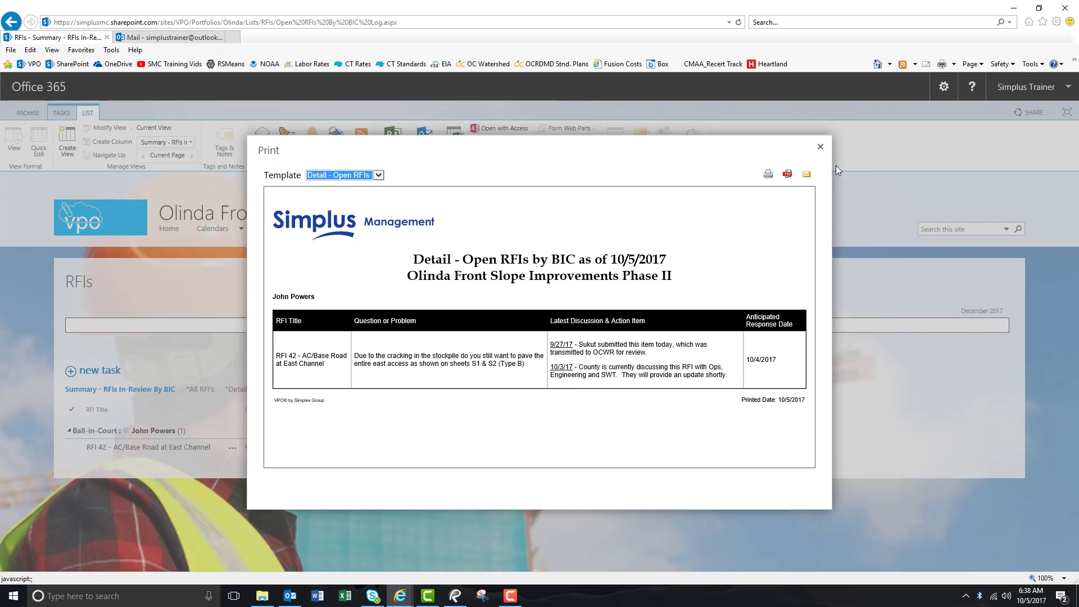
{"action": "left_click", "coordinate": [821, 148]}
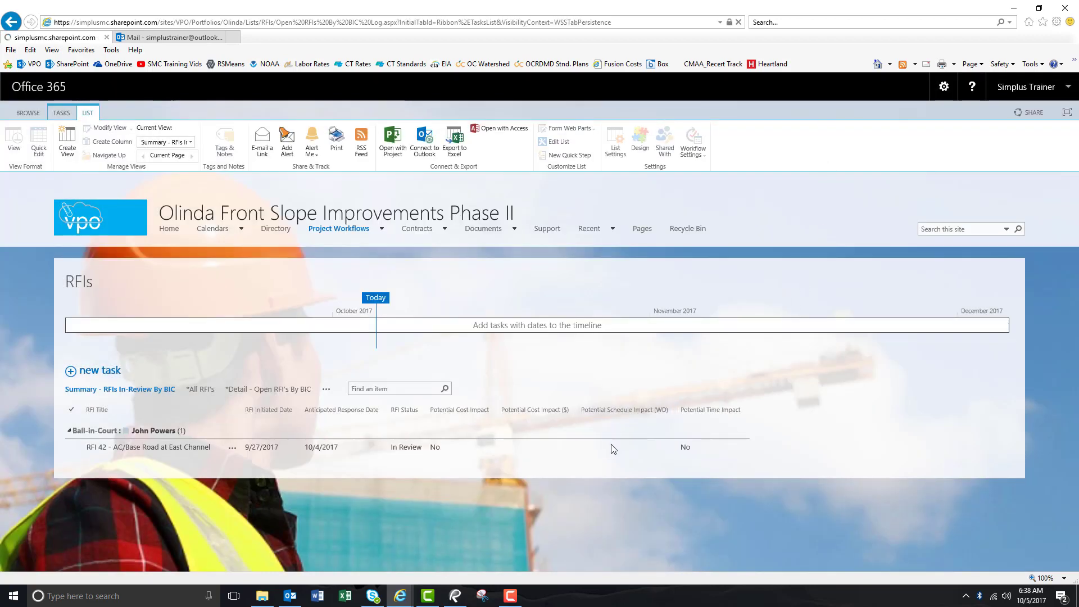